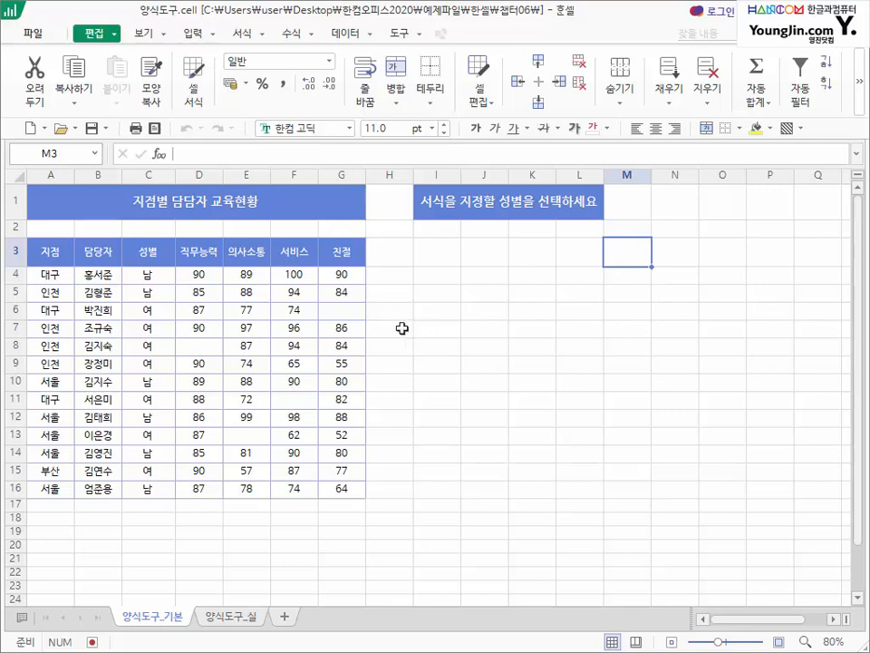
# - Insert a radio button form object below the gender selection heading, at cell I3
pyautogui.click(192, 36)
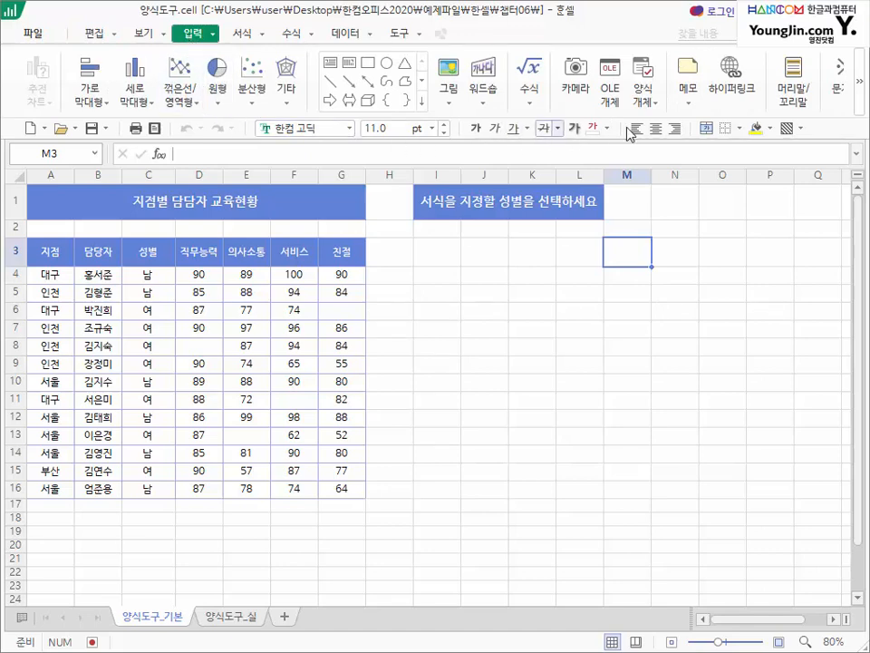
pyautogui.click(647, 107)
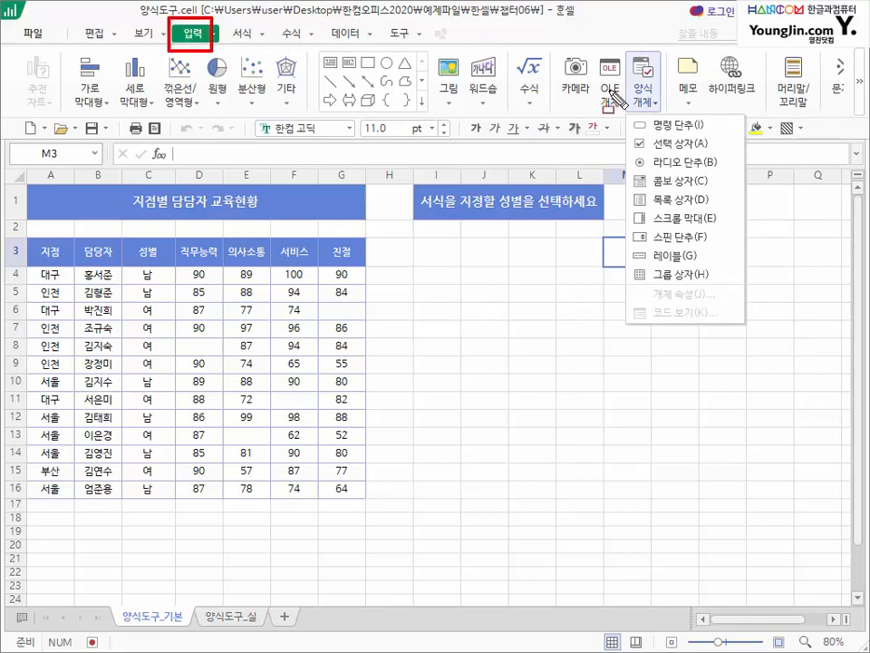
pyautogui.click(671, 161)
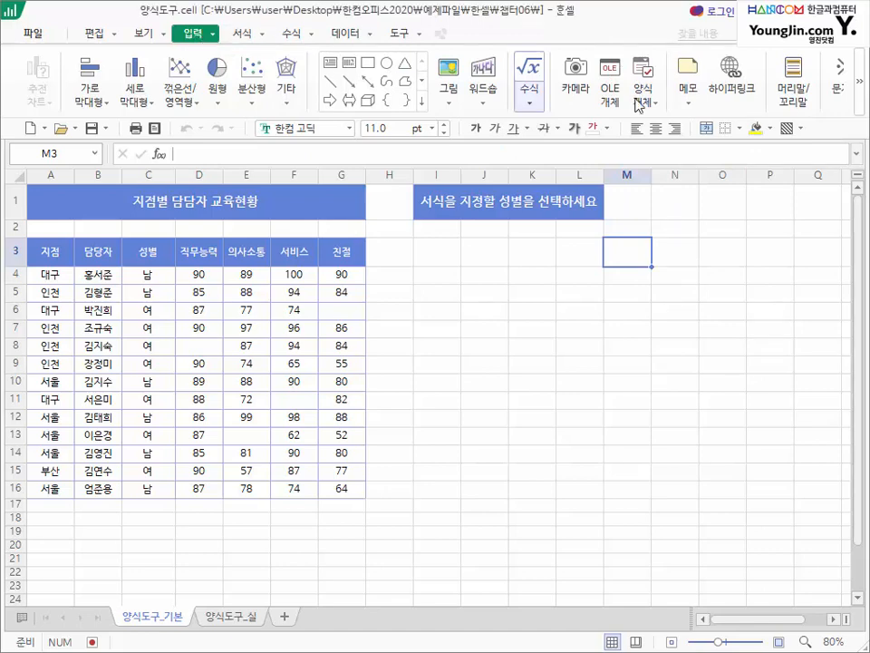
pyautogui.click(642, 101)
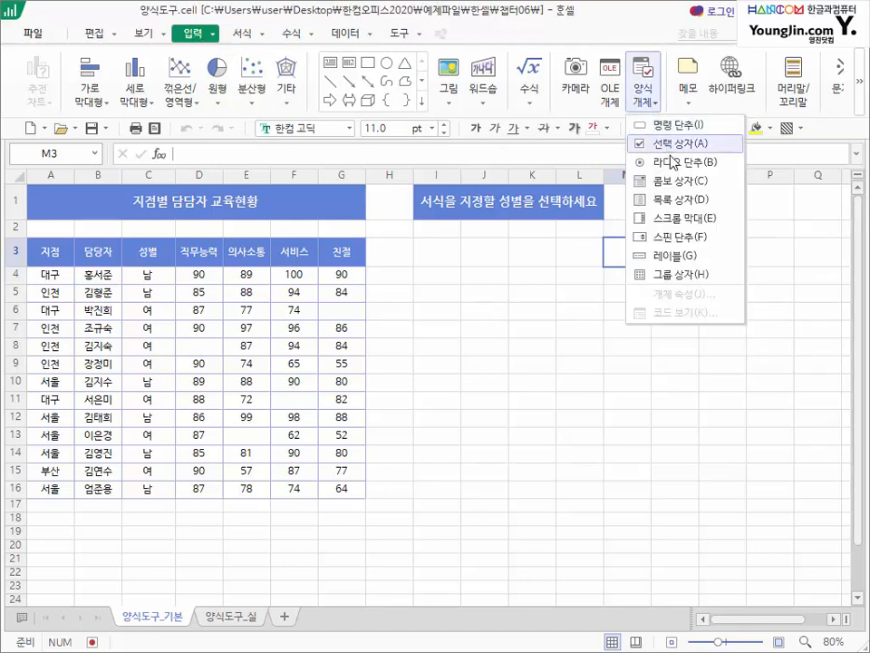
pyautogui.click(646, 164)
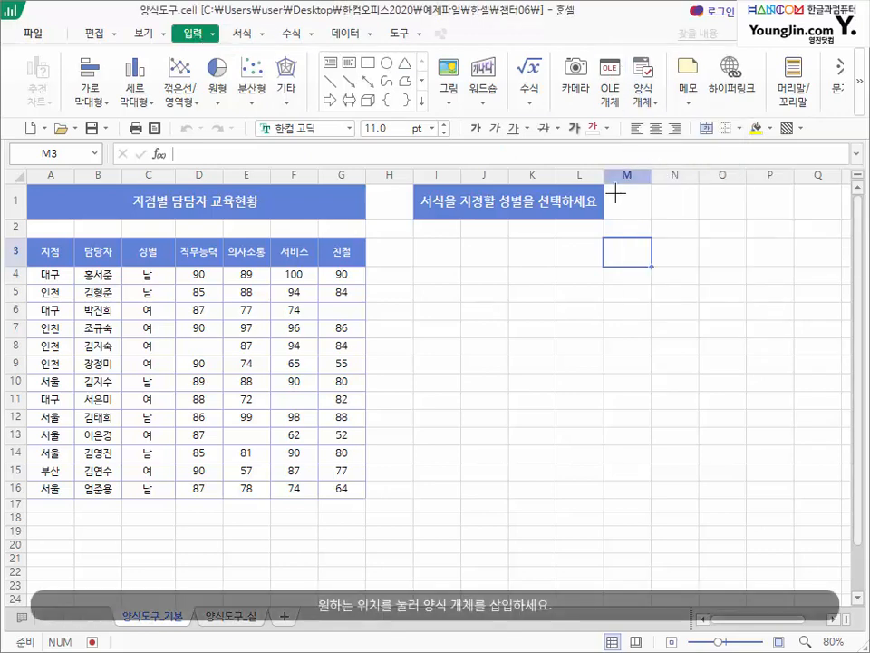
pyautogui.click(419, 255)
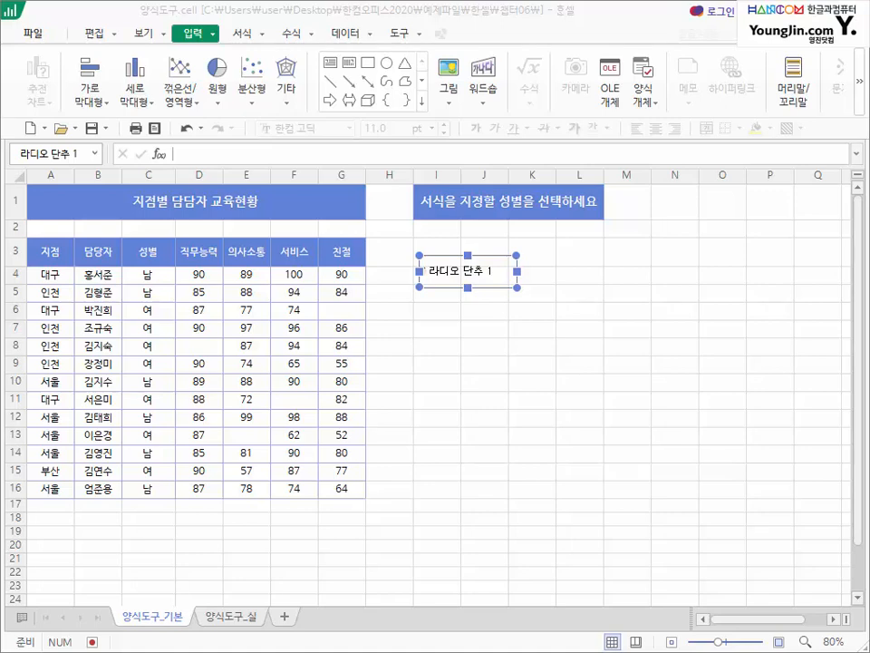
# - Shrink the radio button's frame to fit its caption and move it up within row 3 at column I
pyautogui.moveTo(494, 287); pyautogui.dragTo(511, 278)
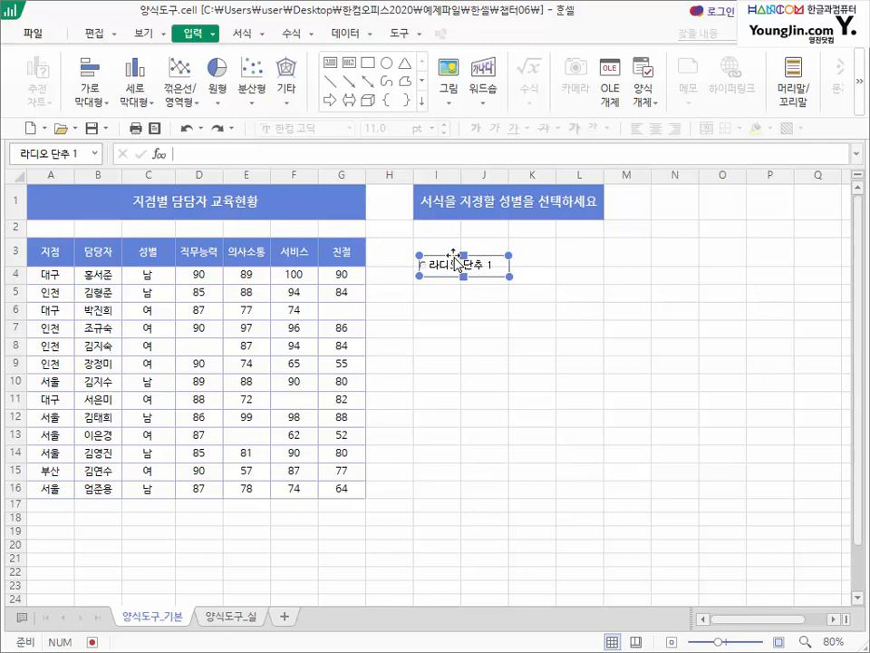
pyautogui.moveTo(509, 278)
pyautogui.mouseDown()
pyautogui.moveTo(523, 283)
pyautogui.moveTo(501, 275)
pyautogui.mouseUp()
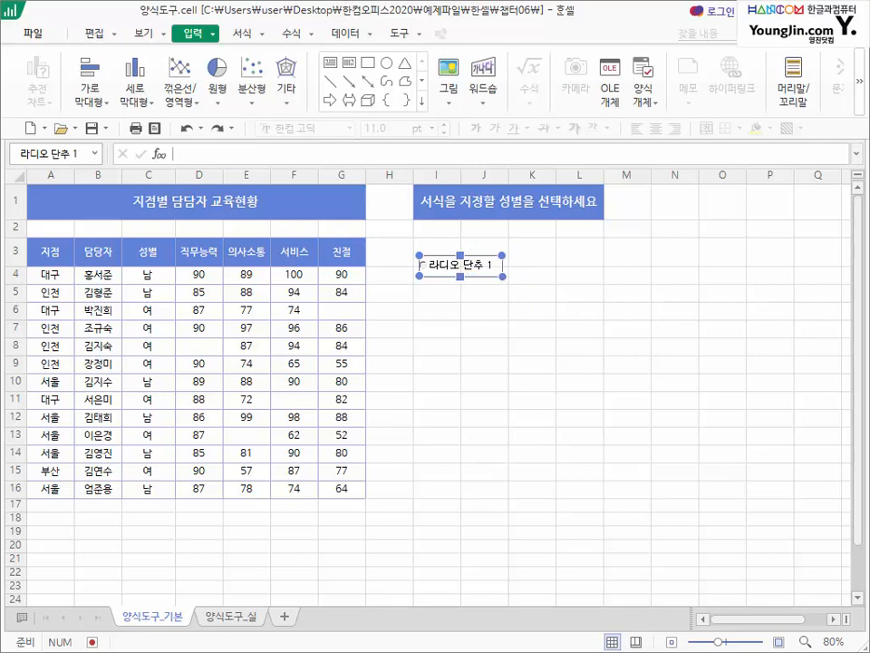
pyautogui.moveTo(453, 264); pyautogui.dragTo(451, 246)
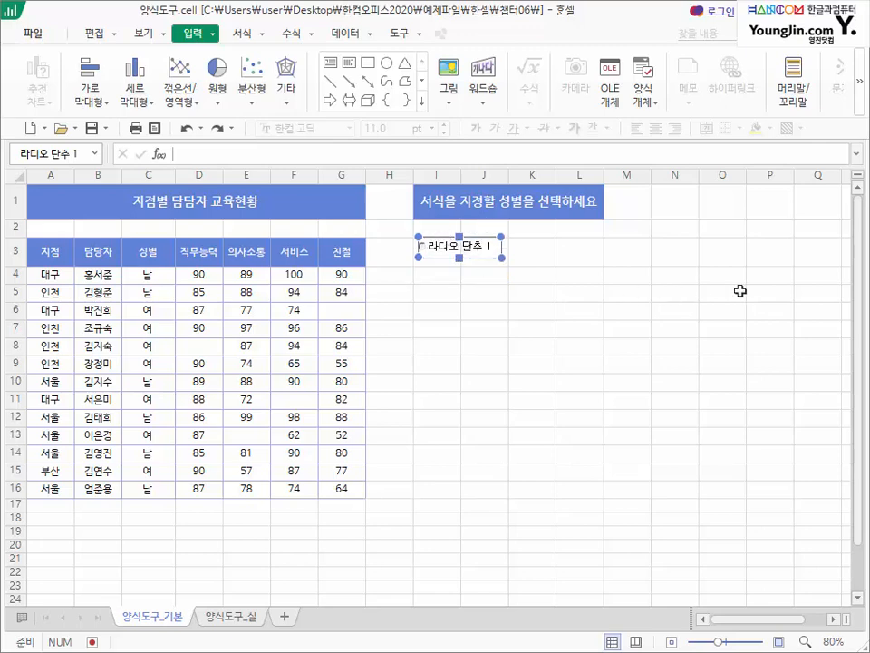
pyautogui.click(777, 289)
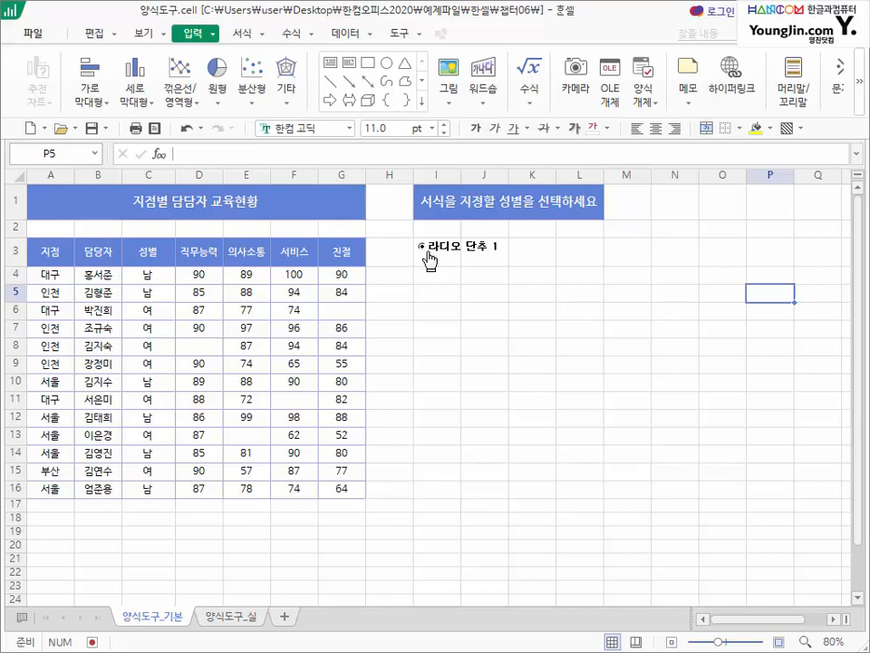
# - Set the radio button's text to 남자 in its form object properties
pyautogui.press('BackSpace')
pyautogui.click(444, 245)
pyautogui.click(491, 265)
pyautogui.rightClick(490, 261)
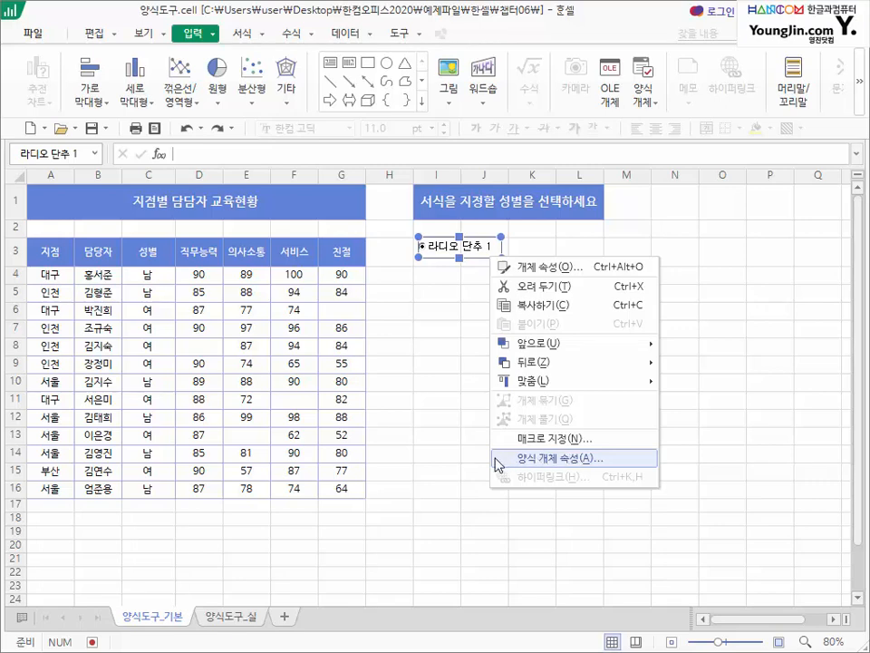
pyautogui.moveTo(404, 226); pyautogui.dragTo(494, 265)
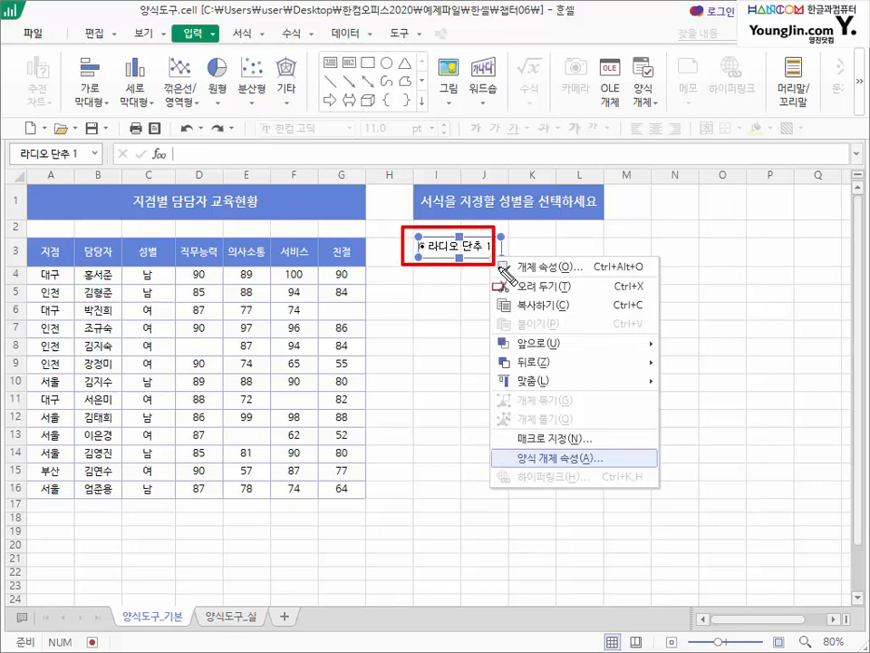
pyautogui.moveTo(461, 439); pyautogui.dragTo(682, 475)
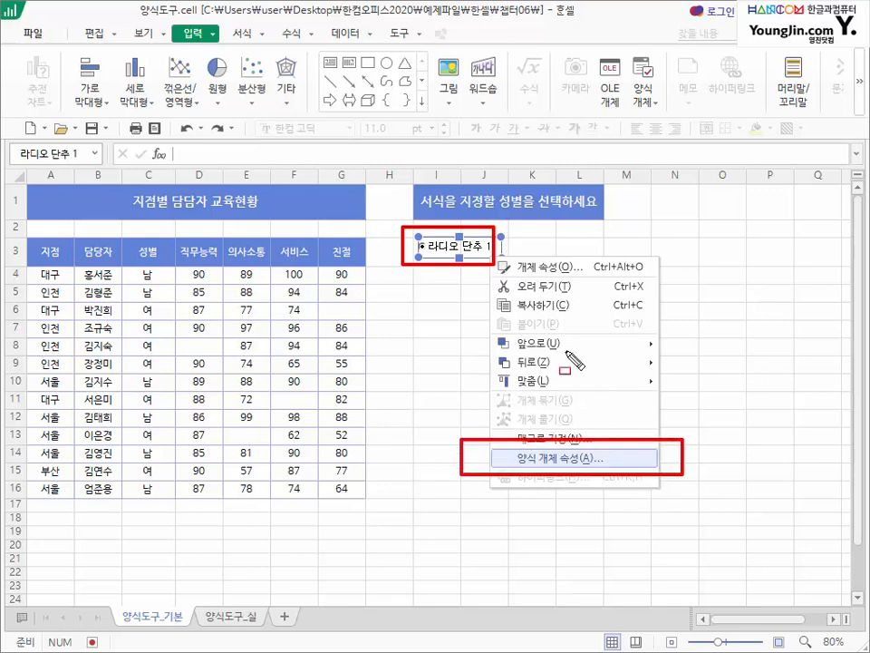
pyautogui.press('Escape')
pyautogui.rightClick(463, 254)
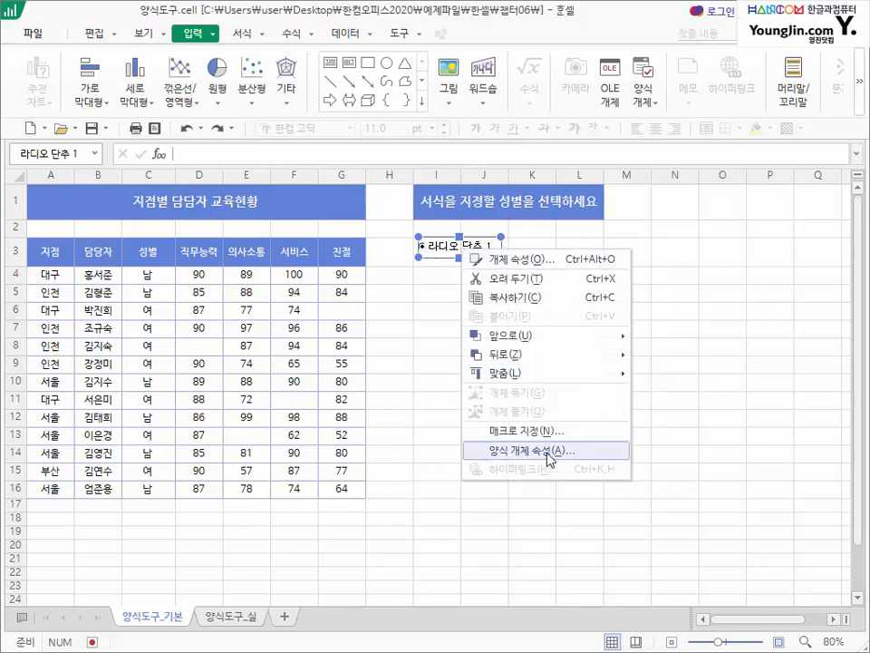
pyautogui.click(550, 458)
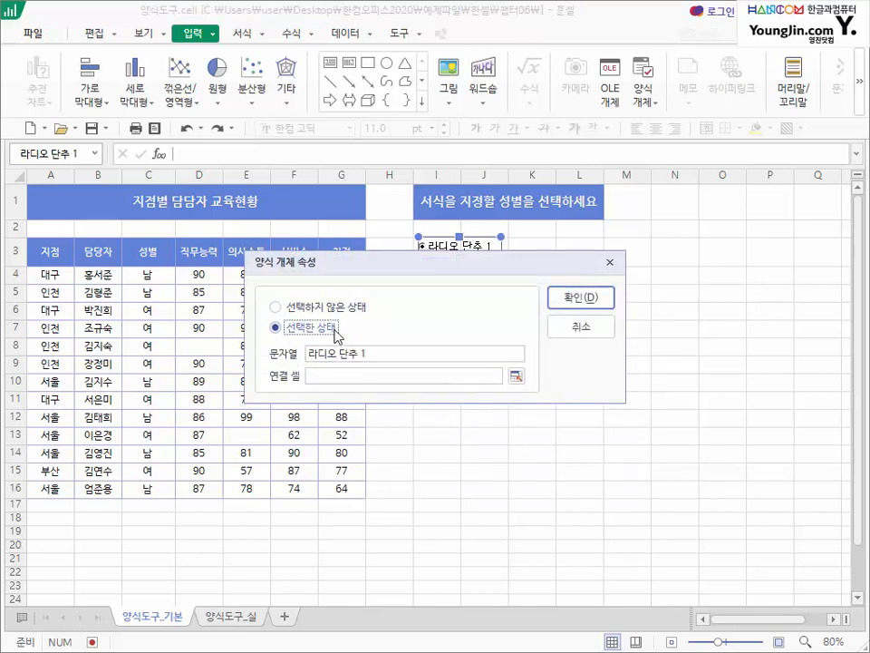
pyautogui.moveTo(385, 358); pyautogui.dragTo(264, 355)
pyautogui.write('남자')
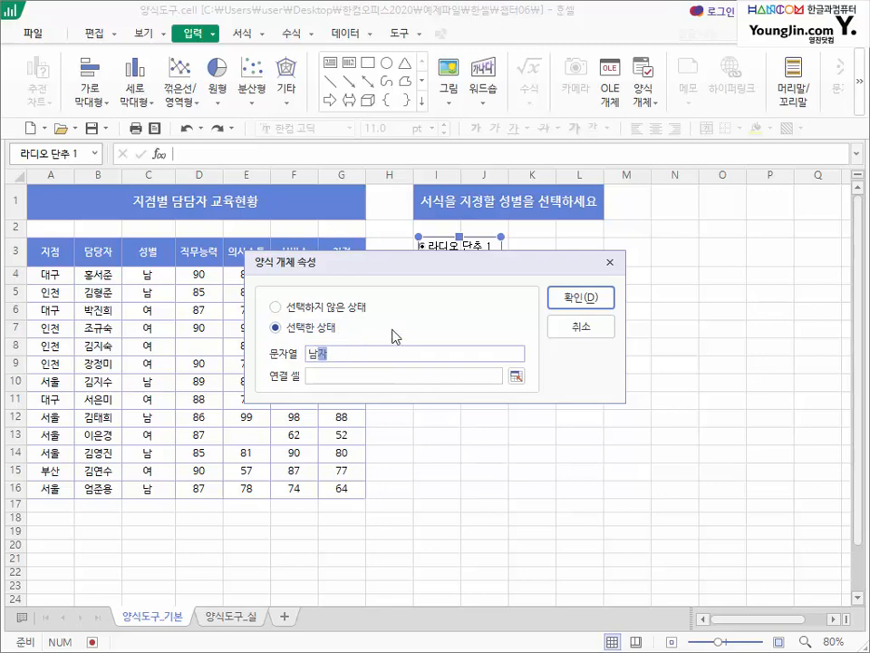
# - Link the radio button to cell L3 and apply the form object properties
pyautogui.moveTo(410, 258); pyautogui.dragTo(411, 309)
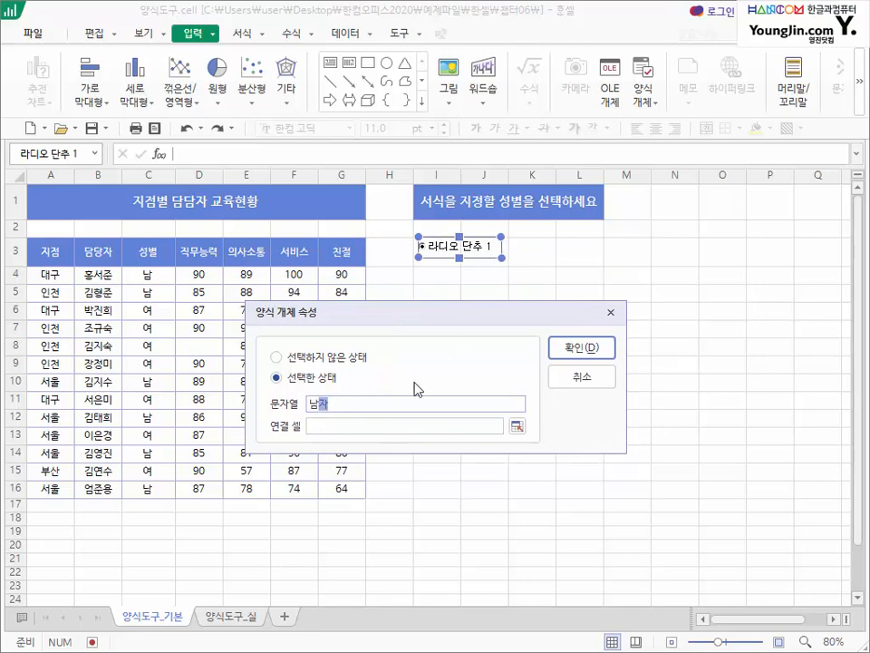
pyautogui.click(320, 426)
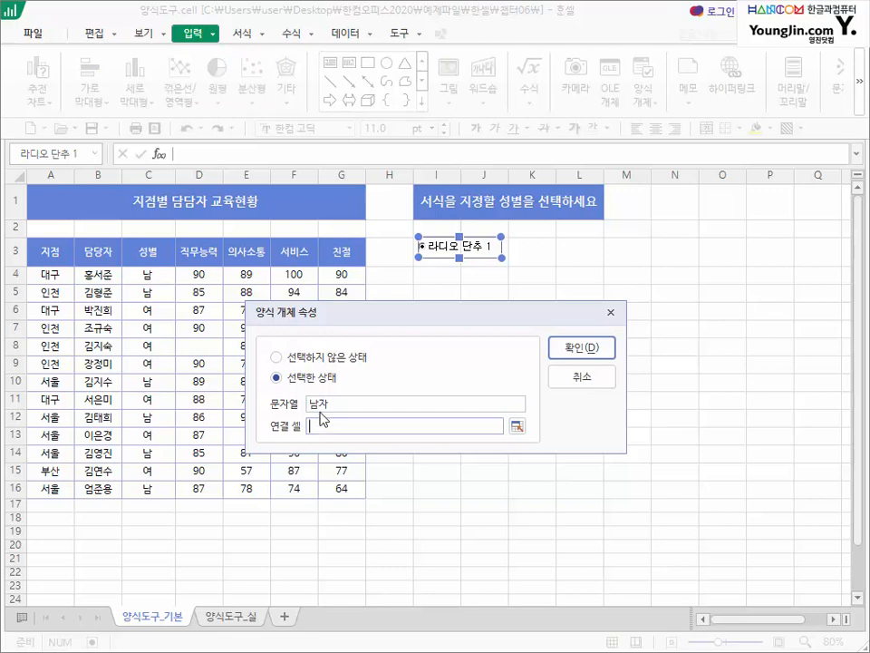
pyautogui.click(583, 248)
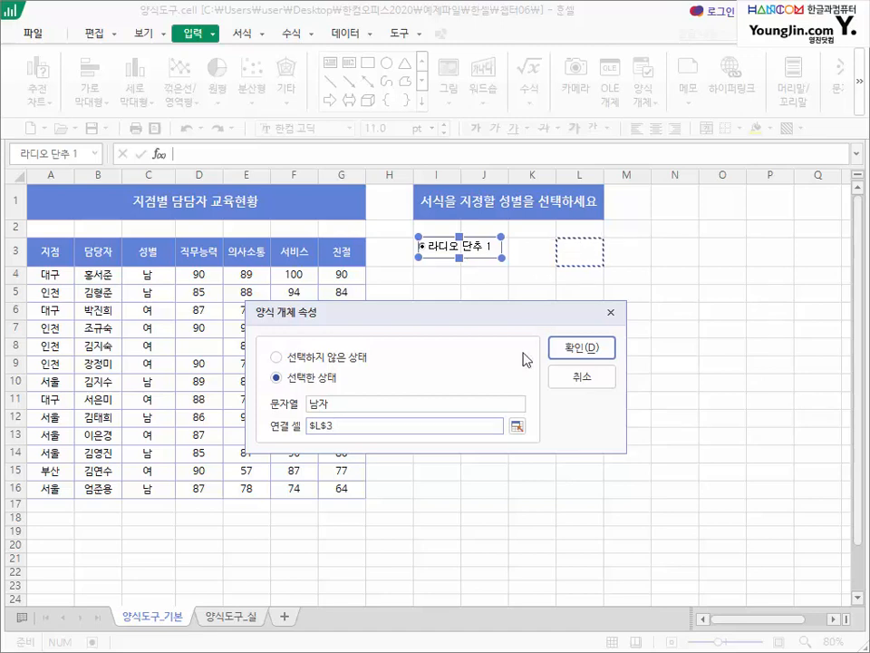
pyautogui.moveTo(363, 429); pyautogui.dragTo(149, 417)
pyautogui.write('ㅣ3')
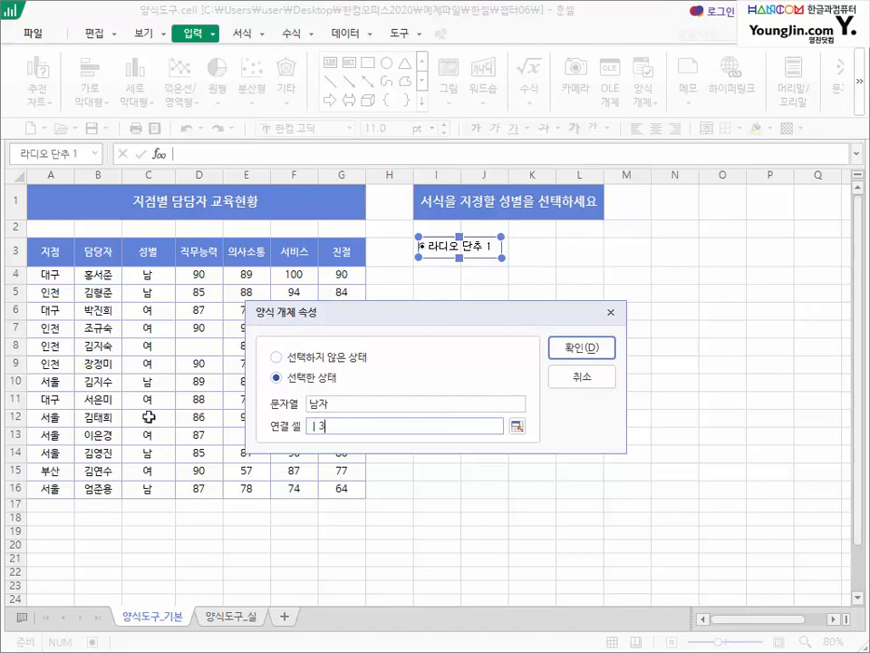
pyautogui.press('BackSpace')
pyautogui.press('BackSpace')
pyautogui.write('L3')
pyautogui.click(583, 348)
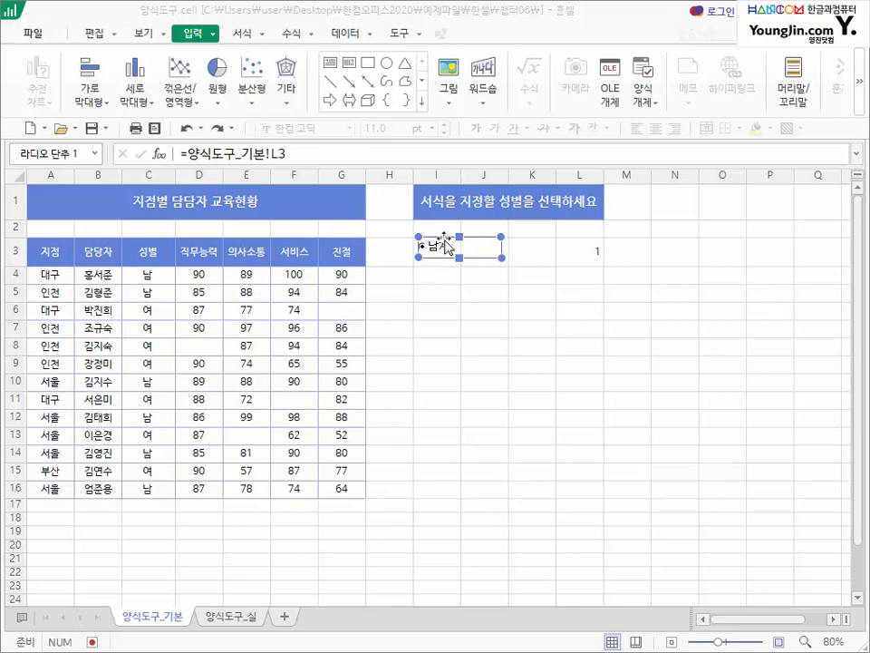
# - Copy the 남자 radio button alongside it at column J and set the copy's text to 여자
pyautogui.moveTo(444, 243); pyautogui.dragTo(501, 244)
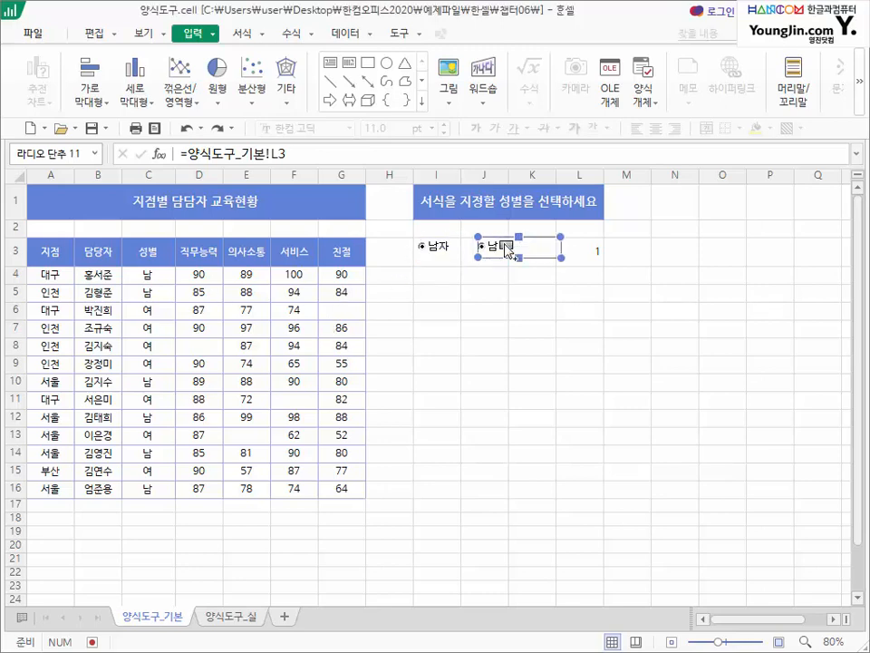
pyautogui.rightClick(494, 247)
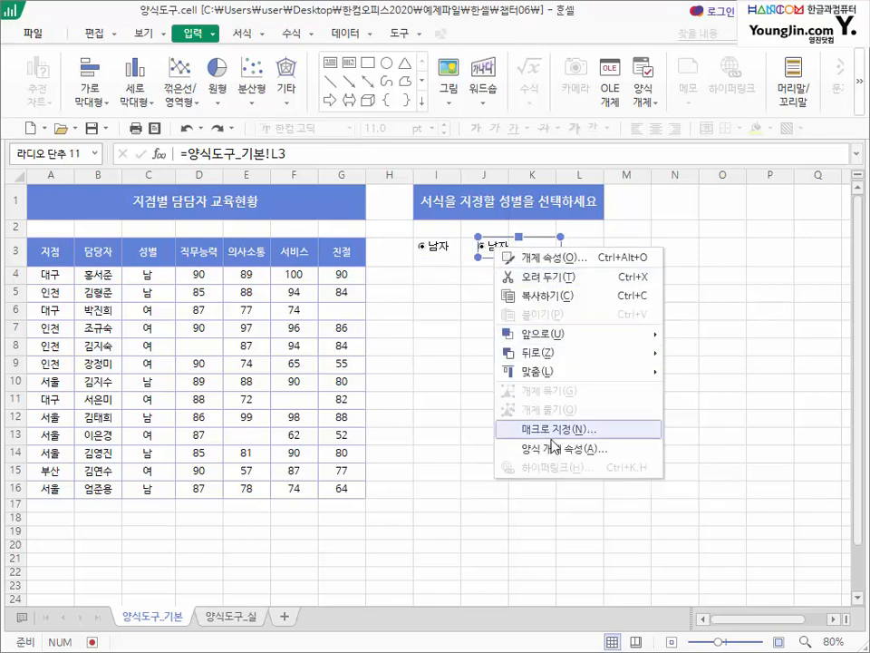
pyautogui.click(499, 447)
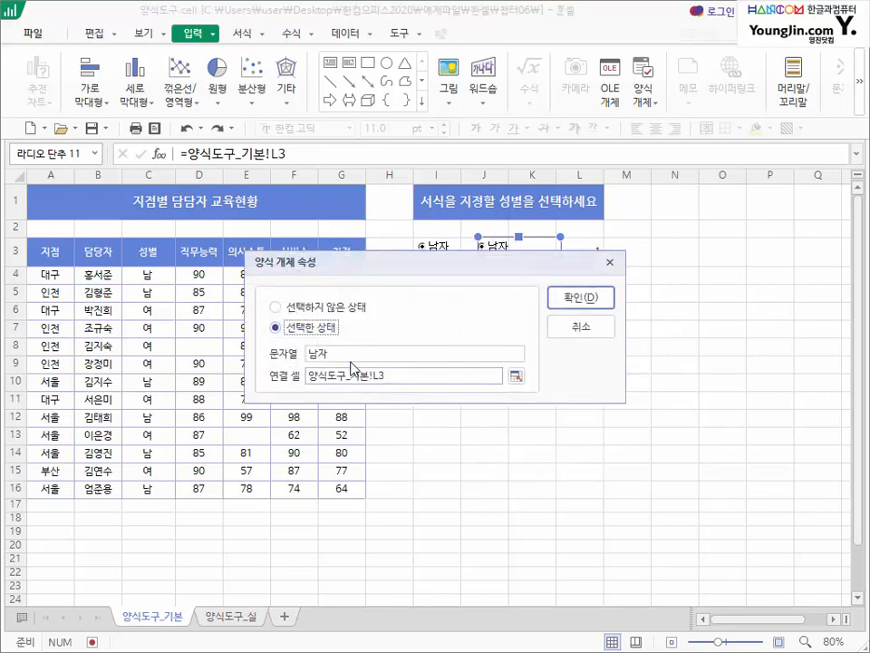
pyautogui.moveTo(349, 353); pyautogui.dragTo(200, 348)
pyautogui.write('여')
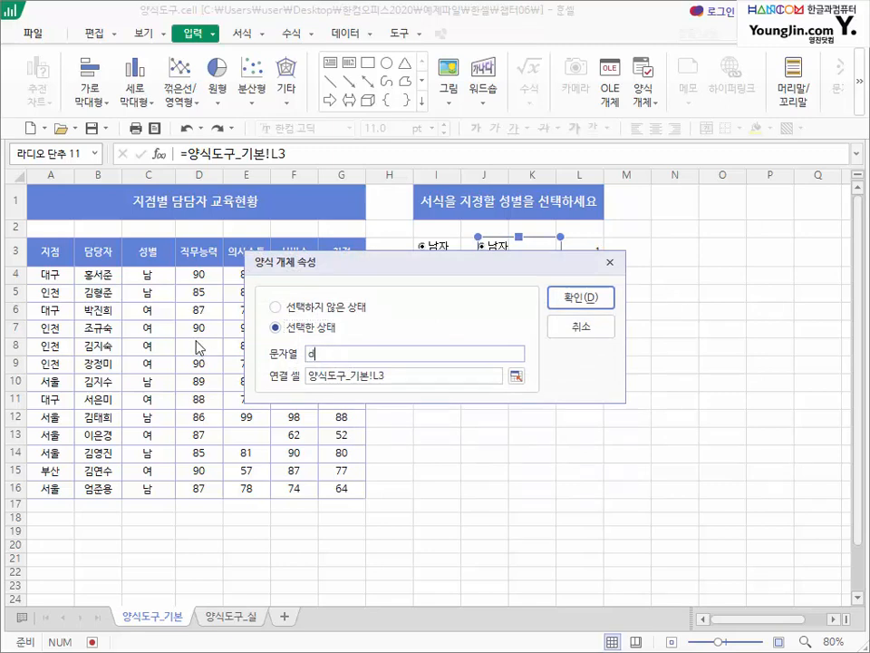
pyautogui.press('BackSpace')
pyautogui.press('BackSpace')
pyautogui.write('ㅇ여자')
pyautogui.click(581, 301)
pyautogui.click(581, 310)
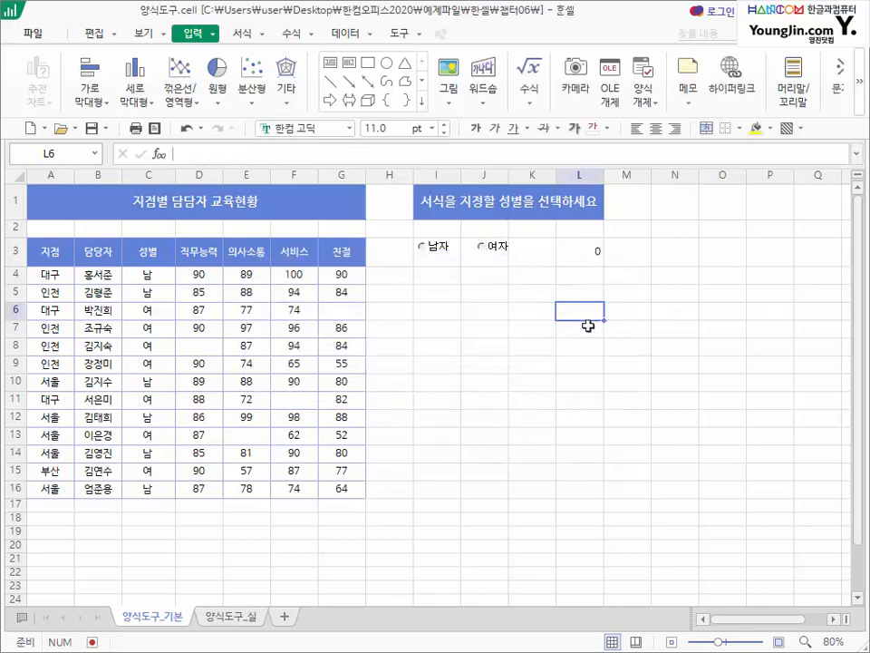
pyautogui.click(423, 248)
pyautogui.click(472, 361)
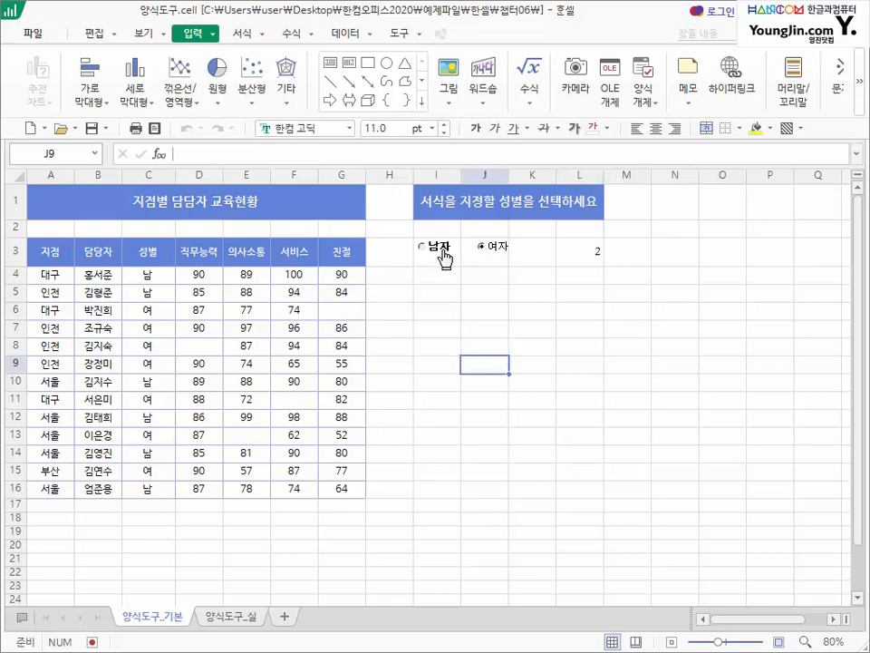
# - Narrow the frames of the 남자 and 여자 radio buttons to fit their captions so they no longer overlap
pyautogui.rightClick(444, 259)
pyautogui.press('Escape')
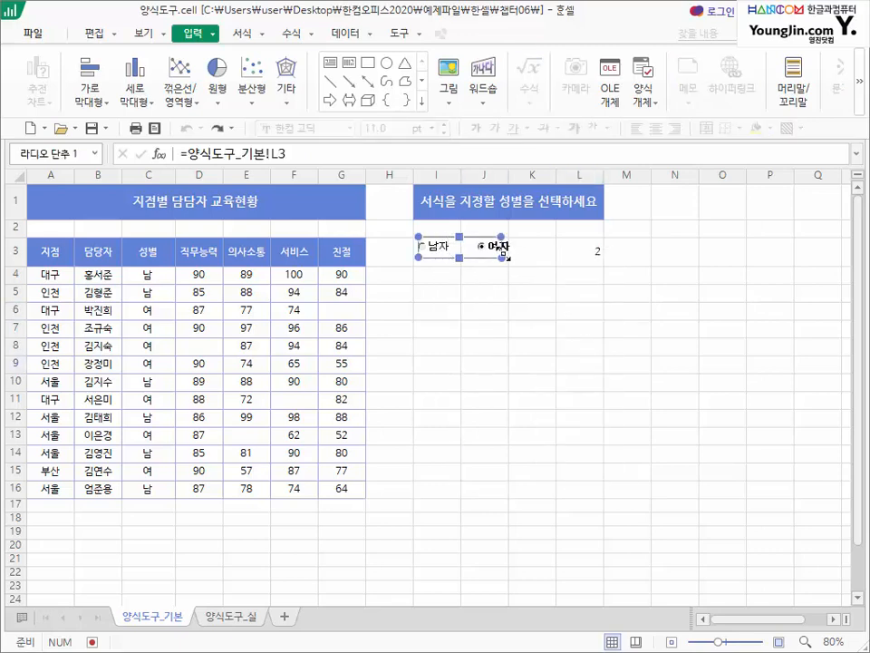
pyautogui.moveTo(503, 258); pyautogui.dragTo(464, 263)
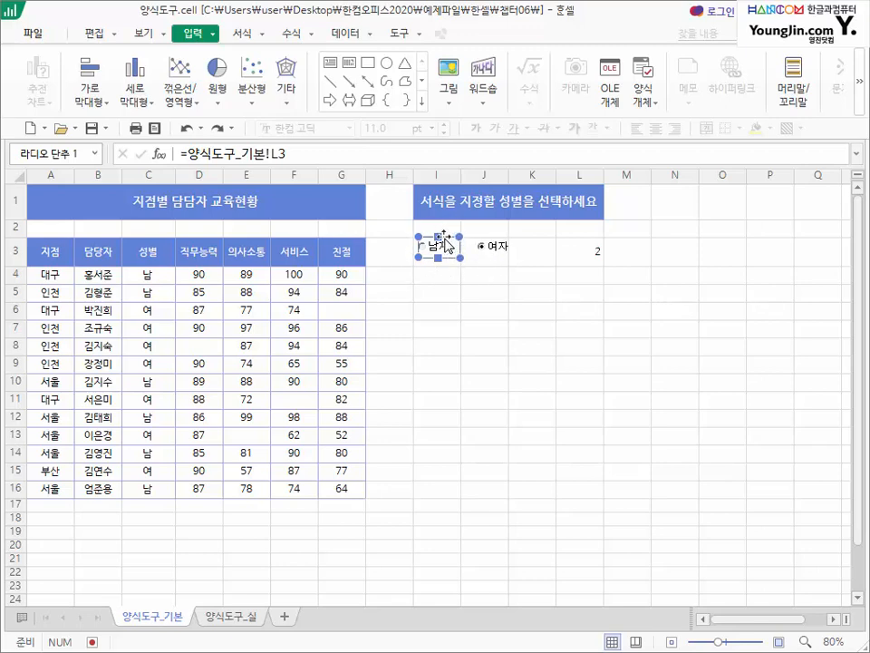
pyautogui.click(494, 246)
pyautogui.rightClick(496, 246)
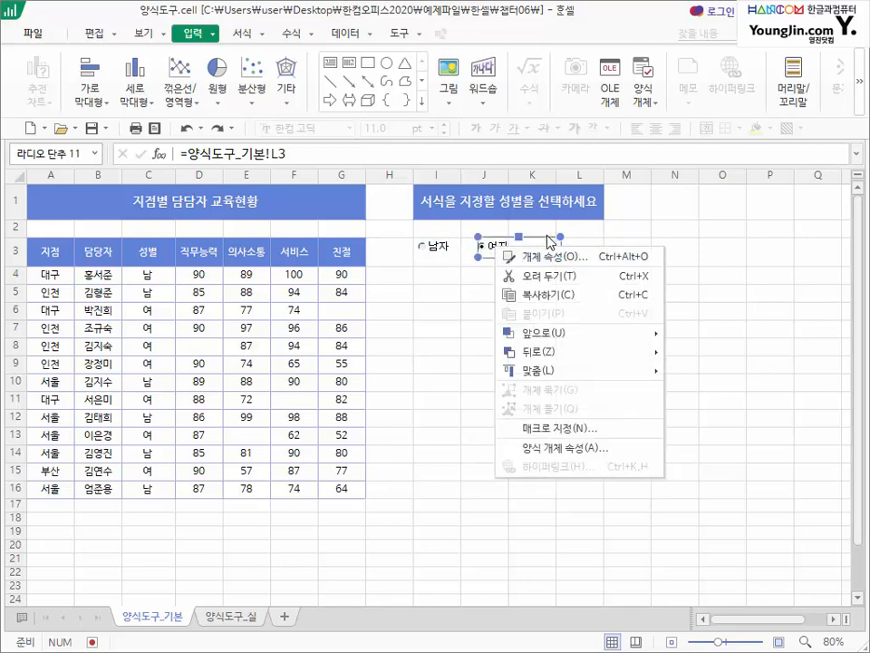
pyautogui.press('Escape')
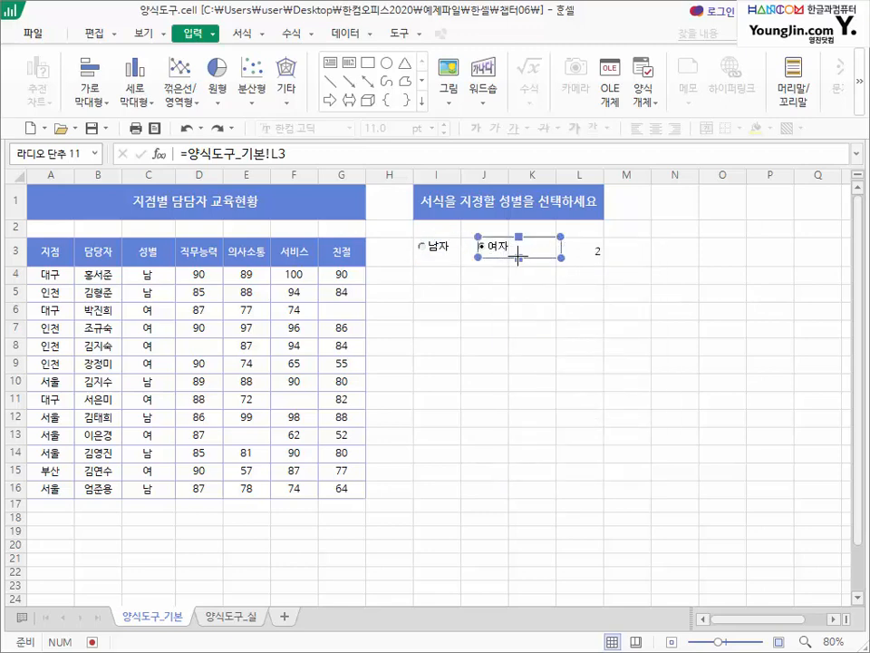
pyautogui.moveTo(561, 258); pyautogui.dragTo(520, 259)
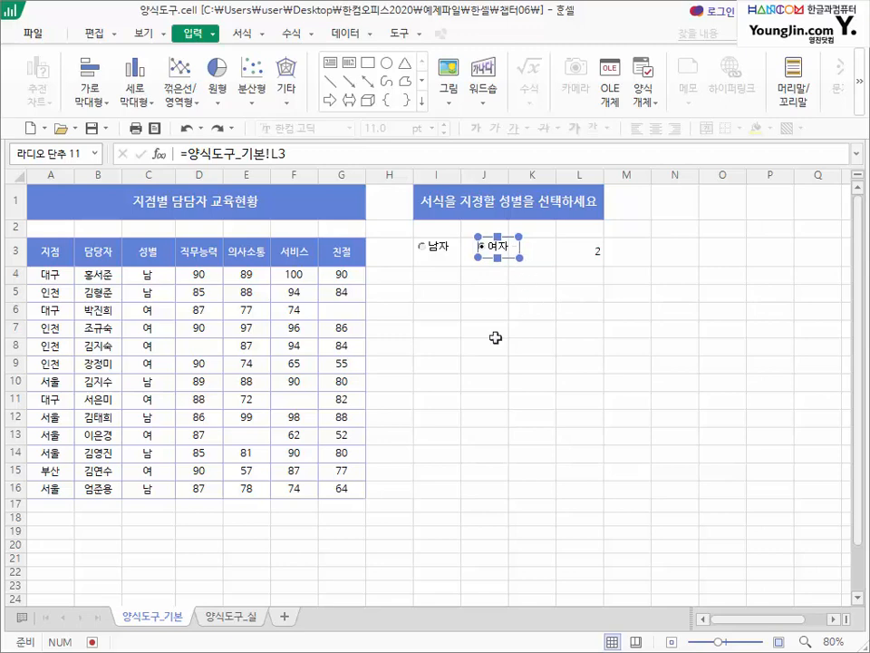
pyautogui.click(753, 348)
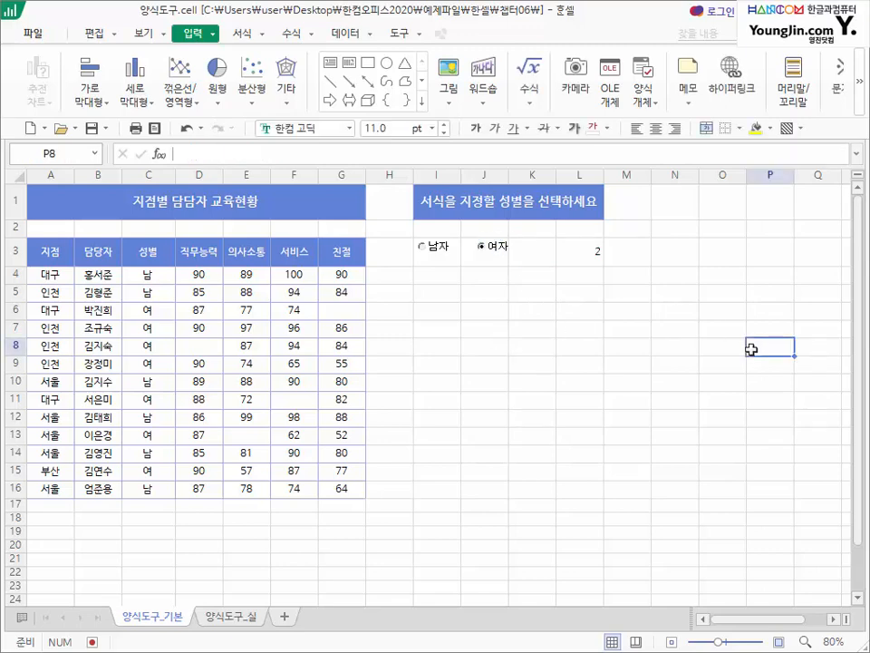
# - Switch between the 남자 and 여자 radio buttons to check the value in linked cell L3
pyautogui.click(426, 248)
pyautogui.click(423, 247)
pyautogui.click(502, 249)
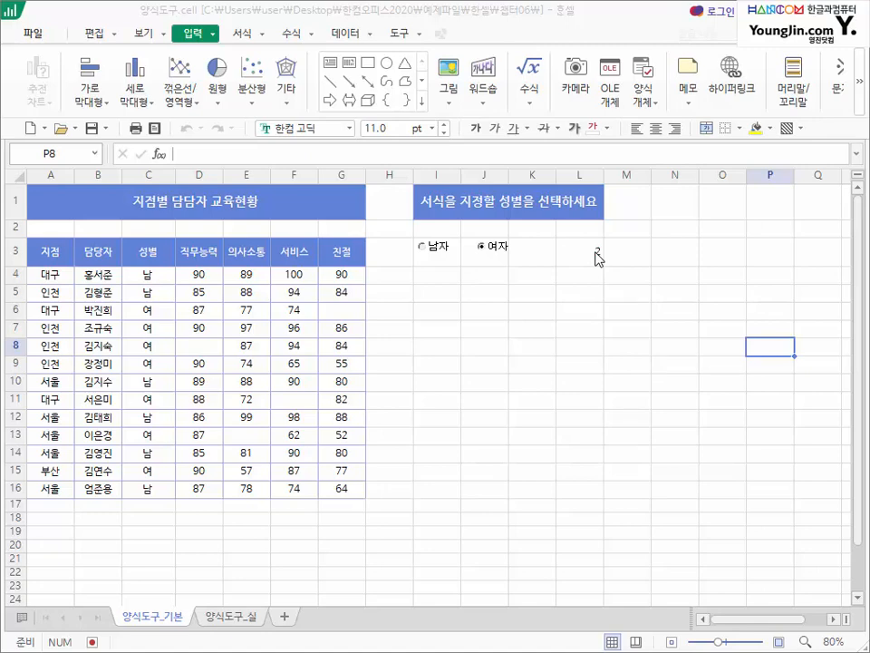
# - Compare the linked value in cell L3 with the gender entries in C4:C16 of the training table
pyautogui.click(634, 254)
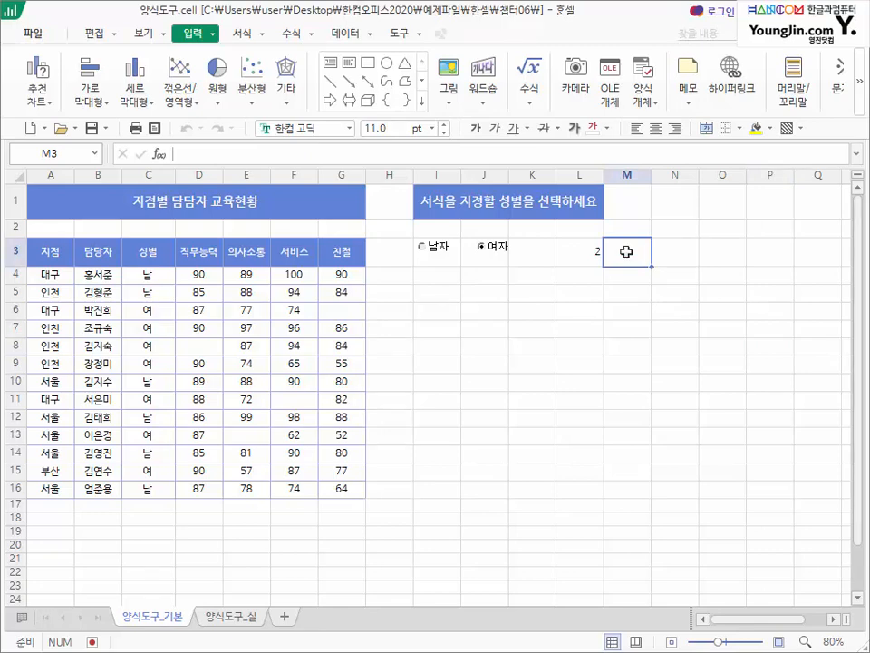
pyautogui.click(573, 250)
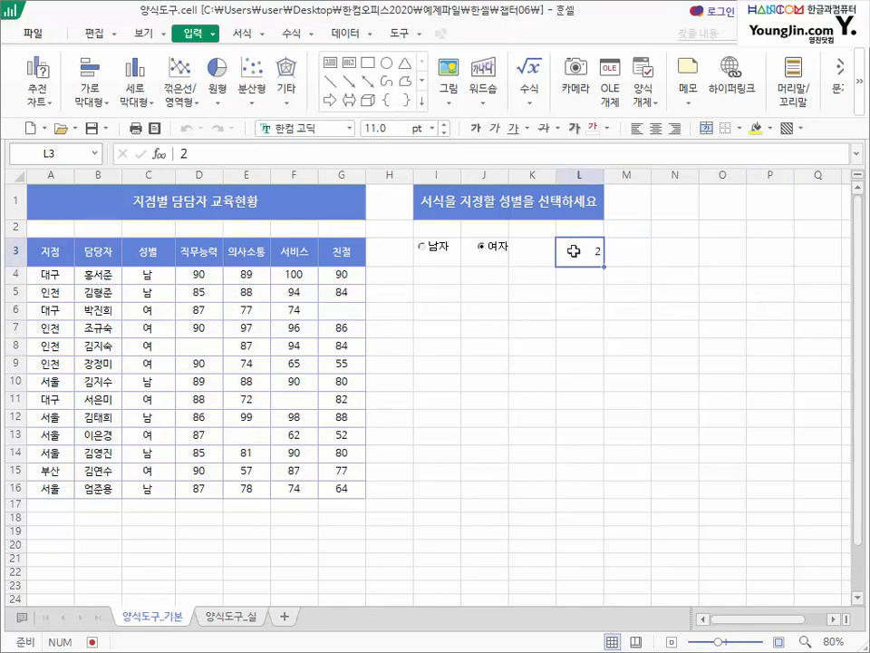
pyautogui.click(628, 255)
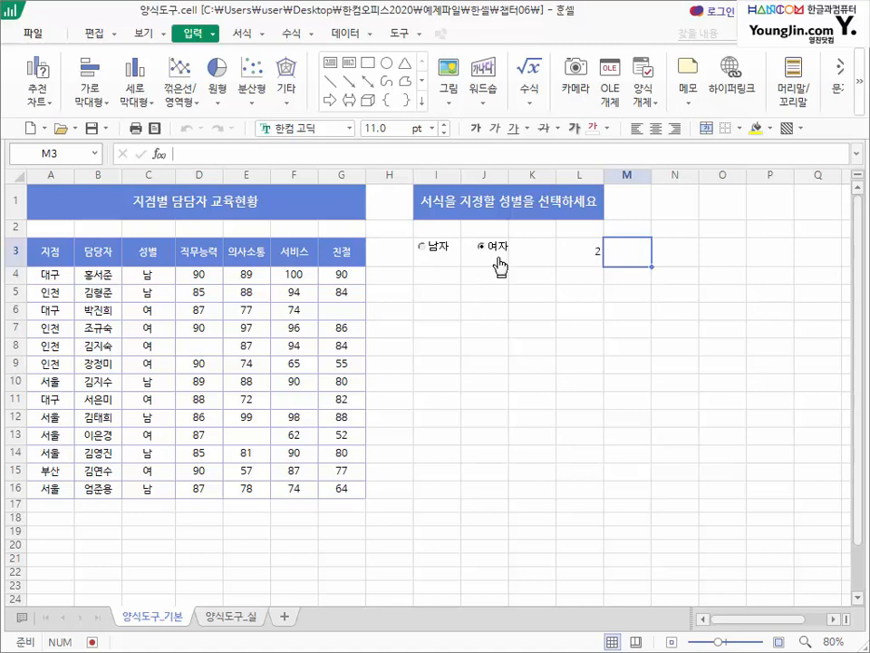
pyautogui.click(573, 247)
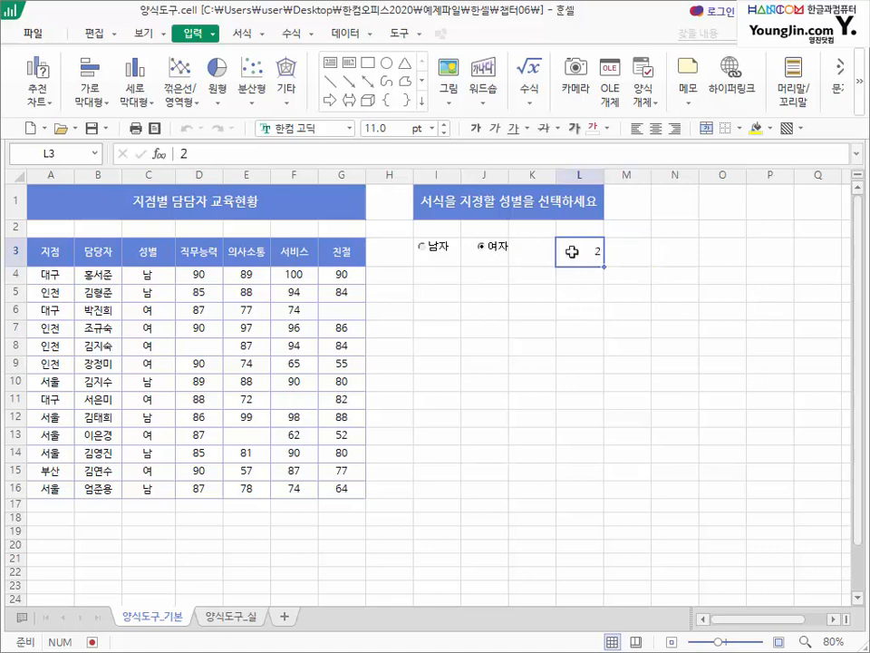
pyautogui.click(631, 253)
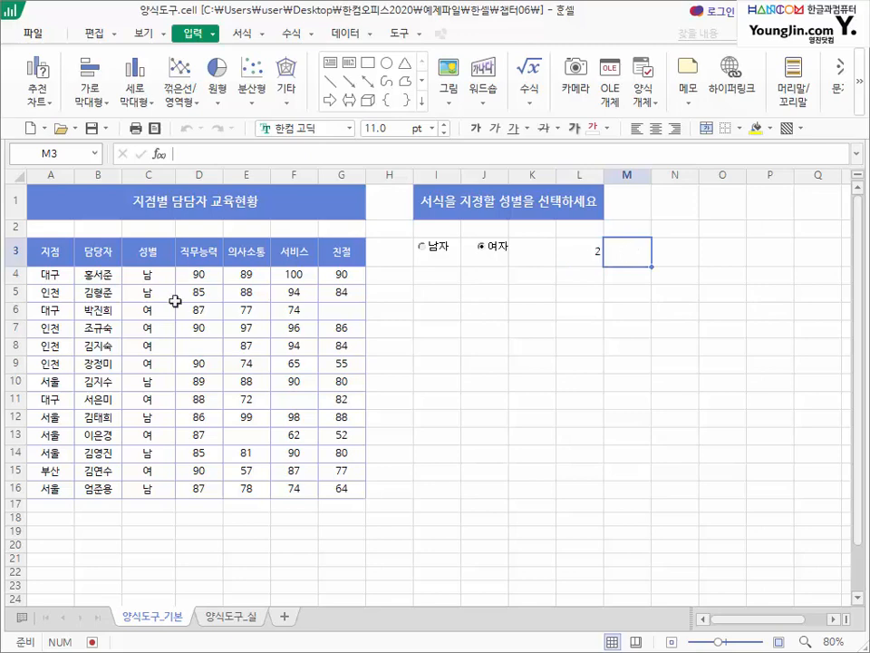
pyautogui.moveTo(146, 274); pyautogui.dragTo(143, 495)
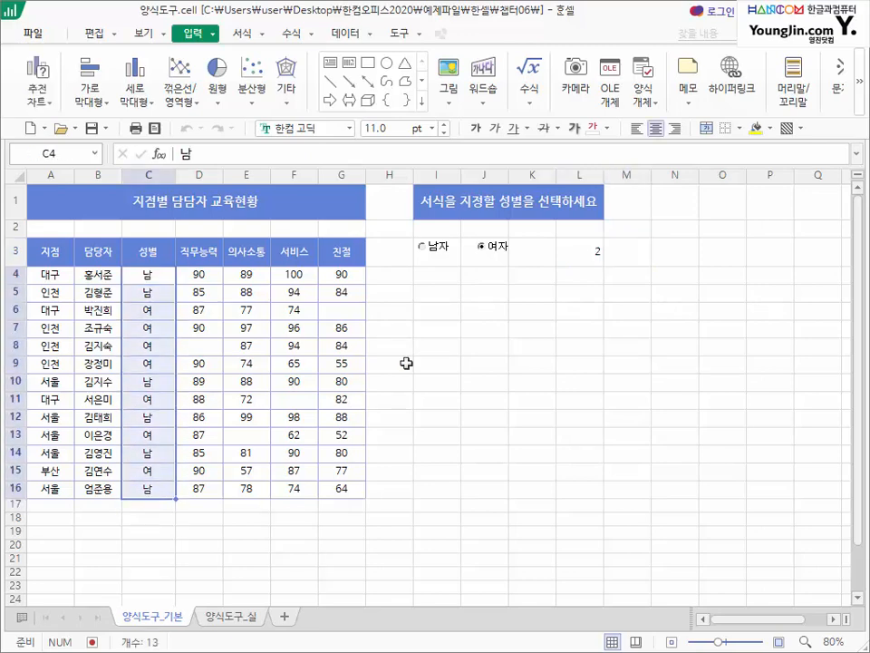
# - Enter the formula =IF(L3=1,"남","여") in cell M3 to convert the linked radio button value to a gender
pyautogui.click(634, 253)
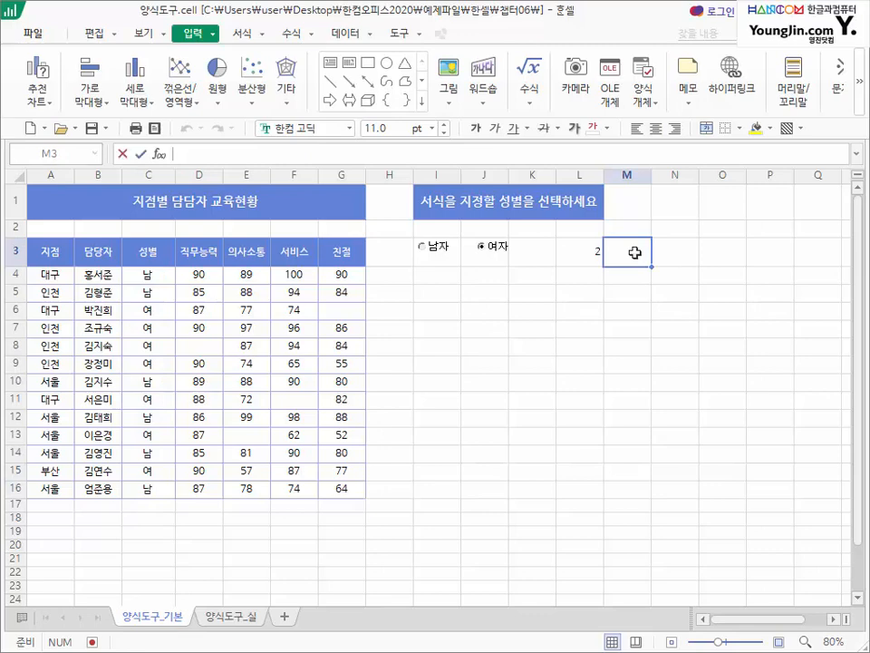
pyautogui.write('=if')
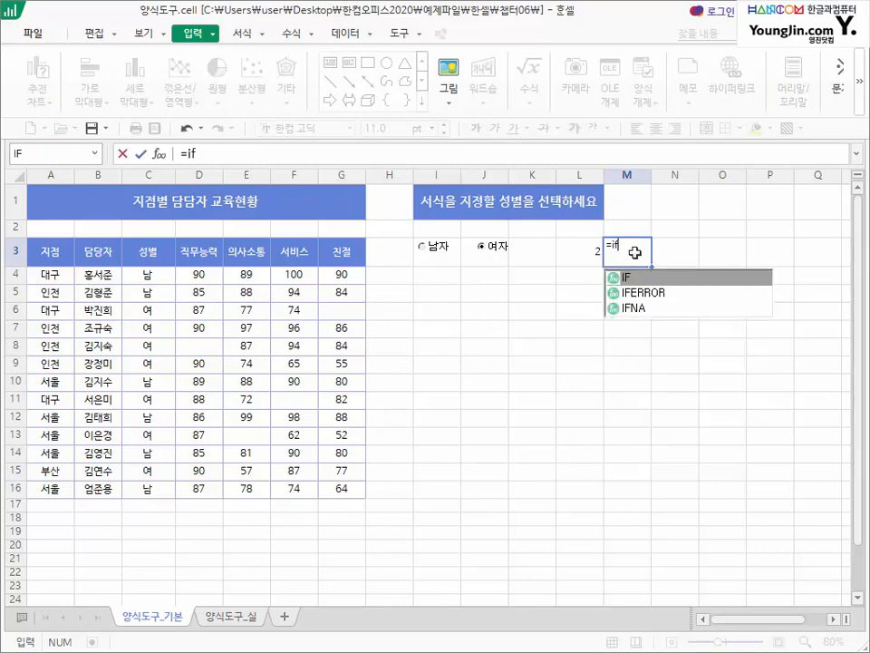
pyautogui.write('(')
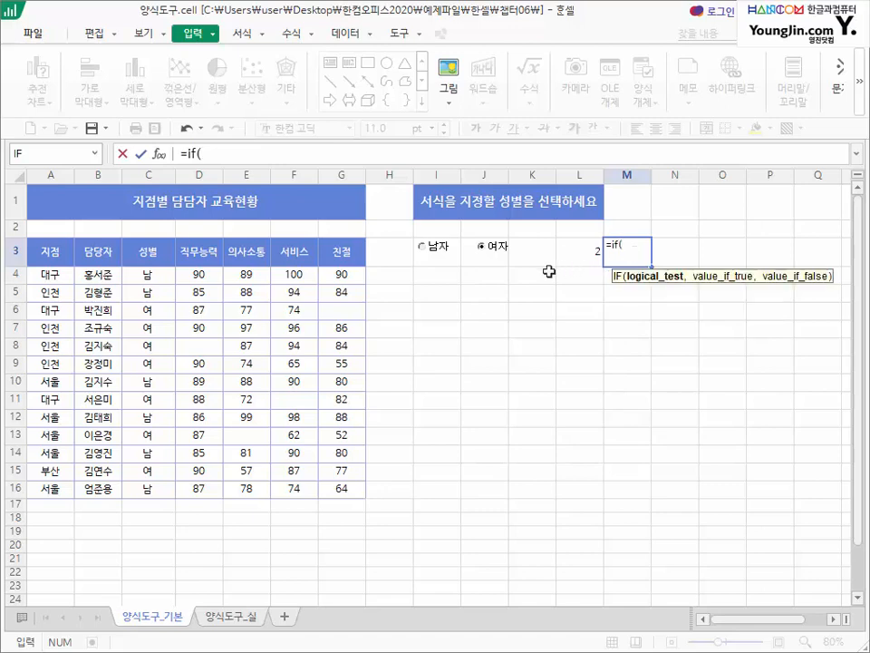
pyautogui.click(583, 253)
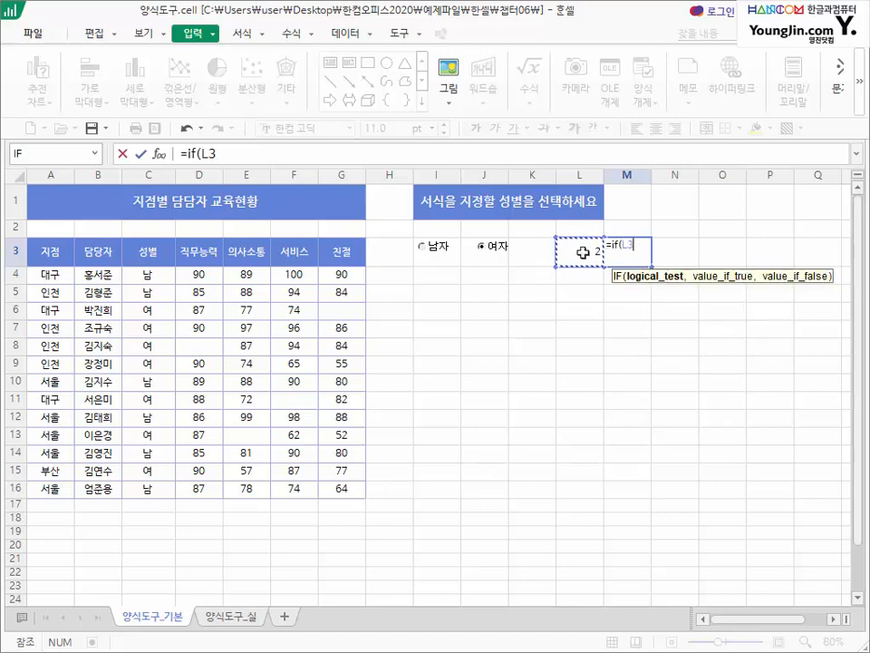
pyautogui.write('=1m')
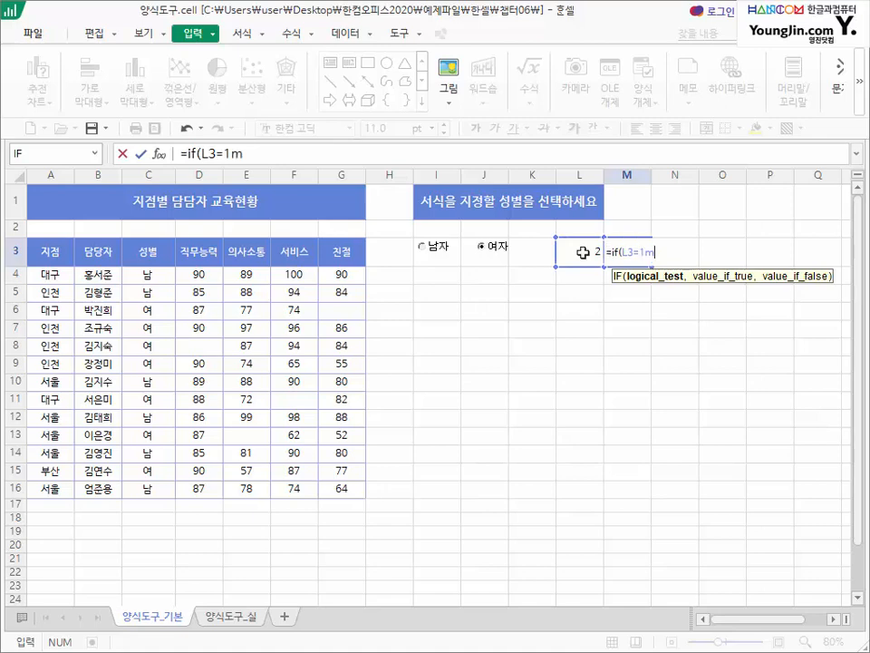
pyautogui.press('BackSpace')
pyautogui.write(',"')
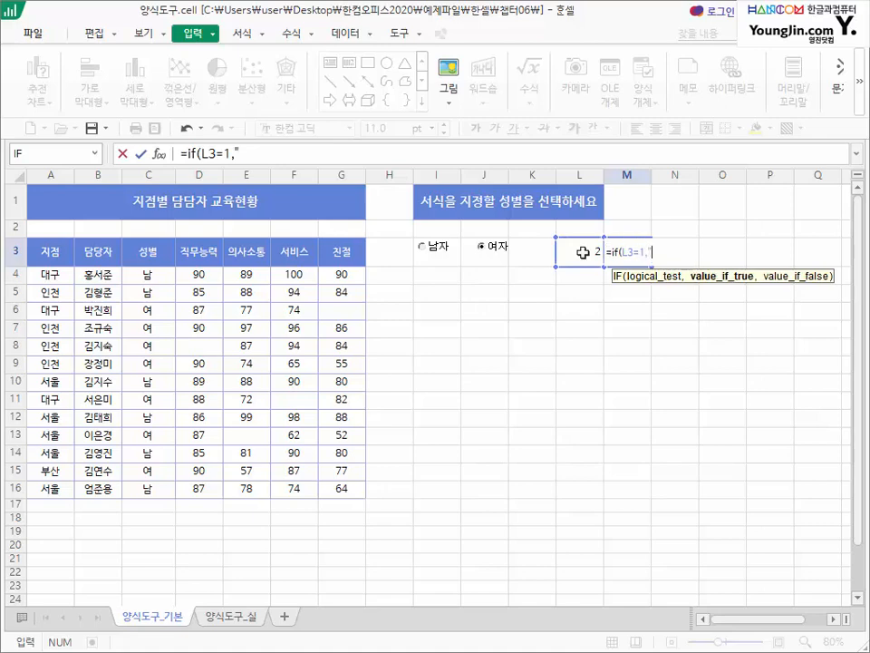
pyautogui.write('남",')
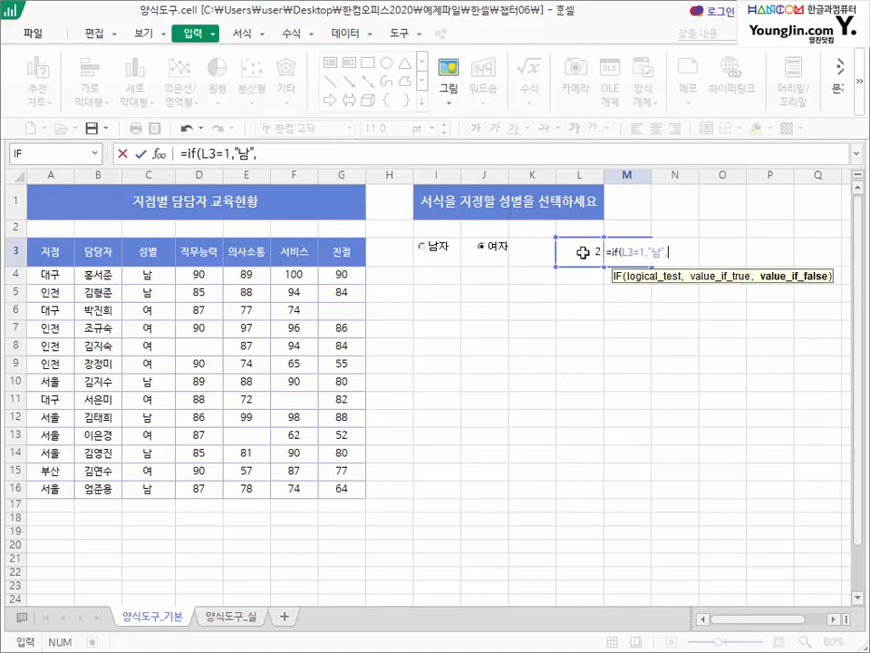
pyautogui.write('"ㅇㅕ"')
pyautogui.write(')')
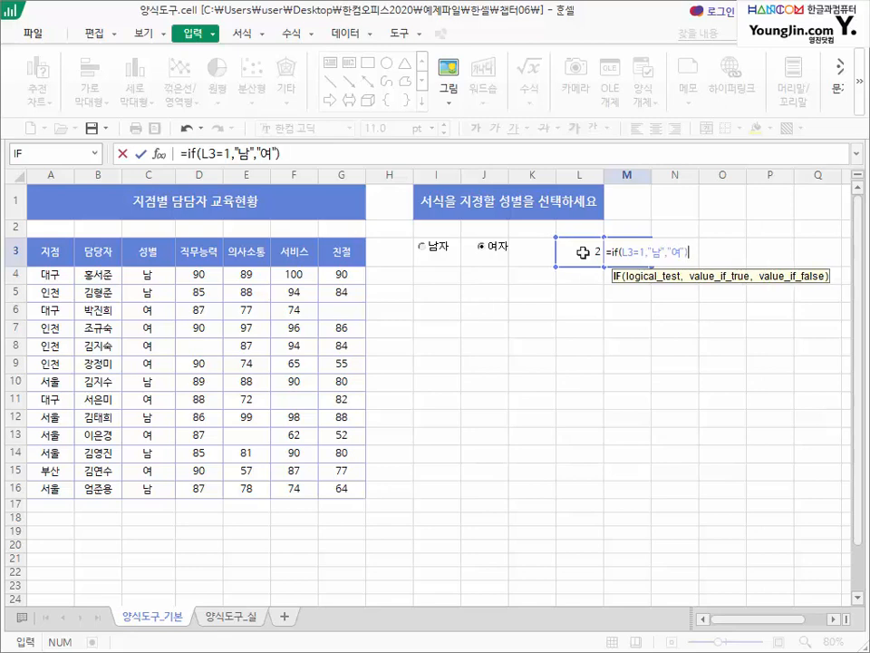
pyautogui.press('Return')
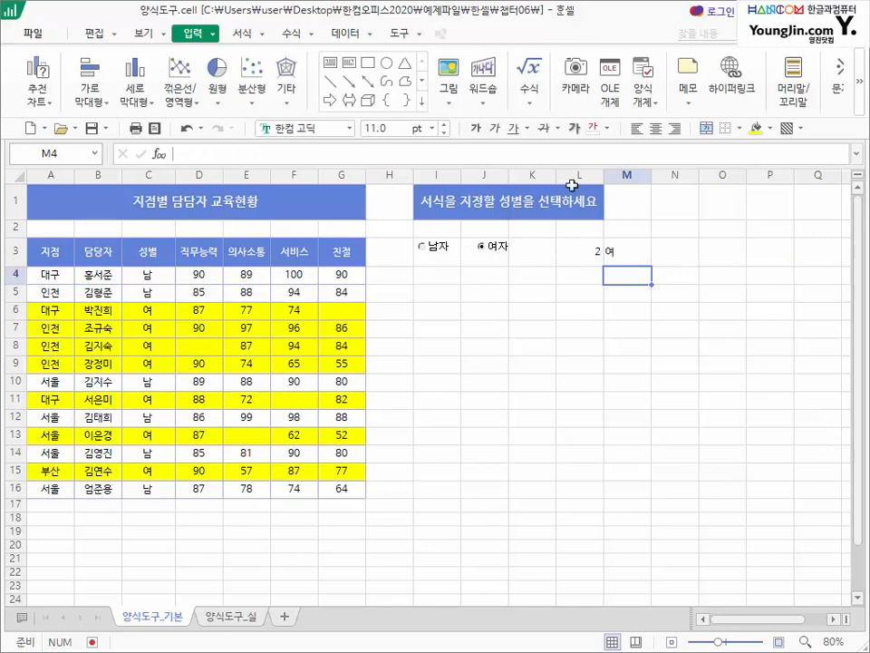
# - Select 남자 and 여자 in turn and check cells L3 and M3 against the highlighted rows of the 성별 column
pyautogui.click(428, 257)
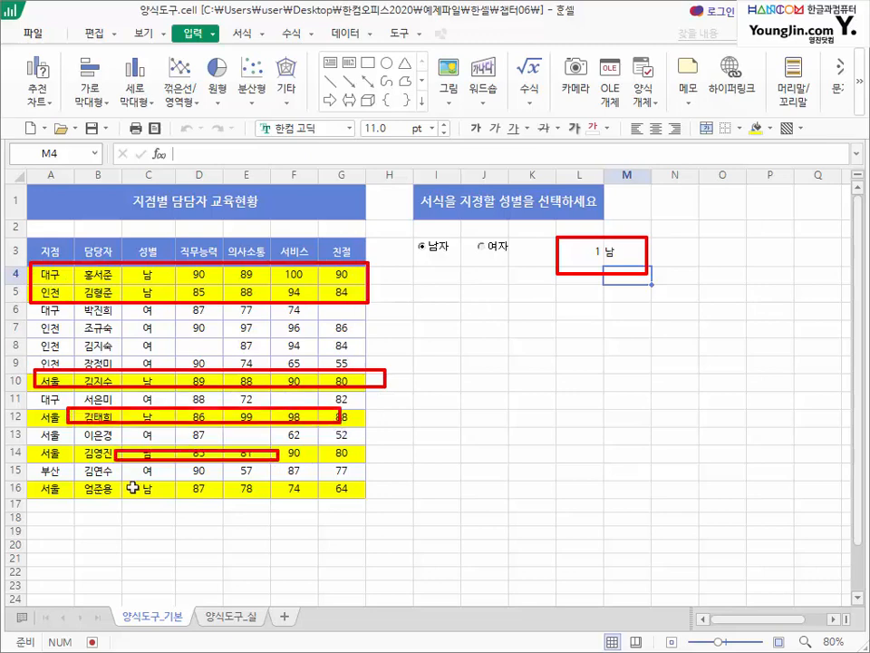
pyautogui.click(481, 245)
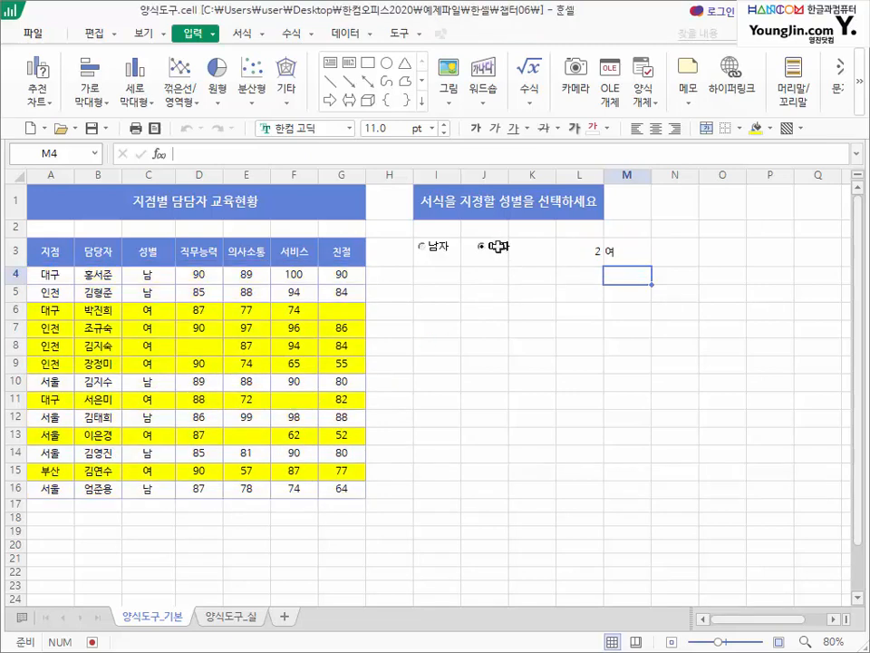
pyautogui.click(578, 253)
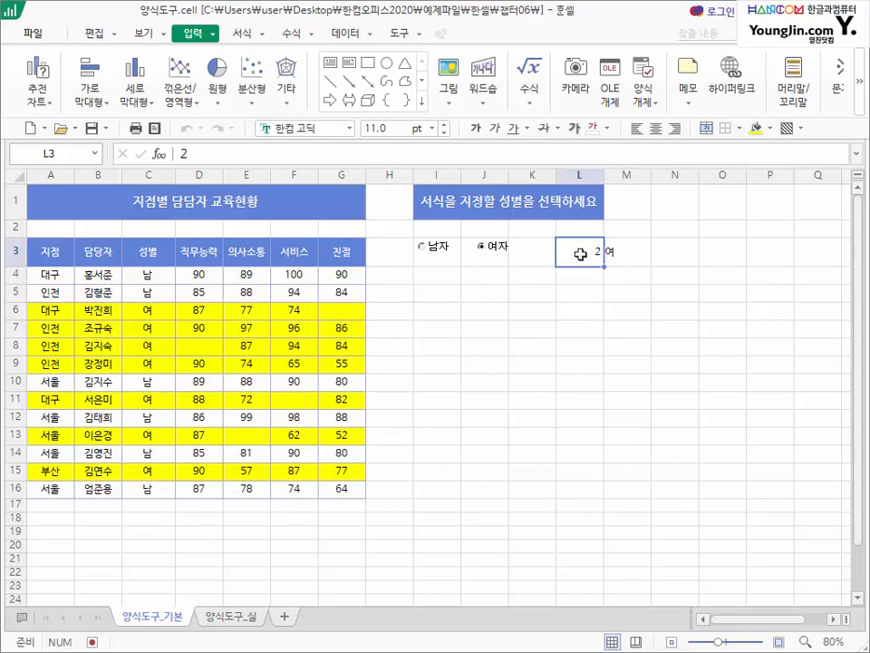
pyautogui.click(636, 255)
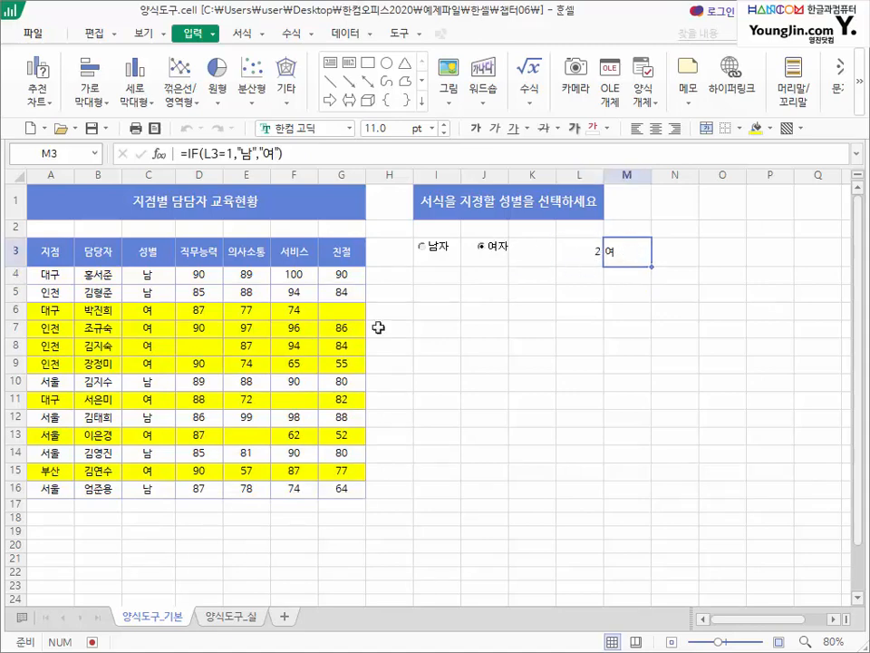
pyautogui.moveTo(163, 311); pyautogui.dragTo(145, 489)
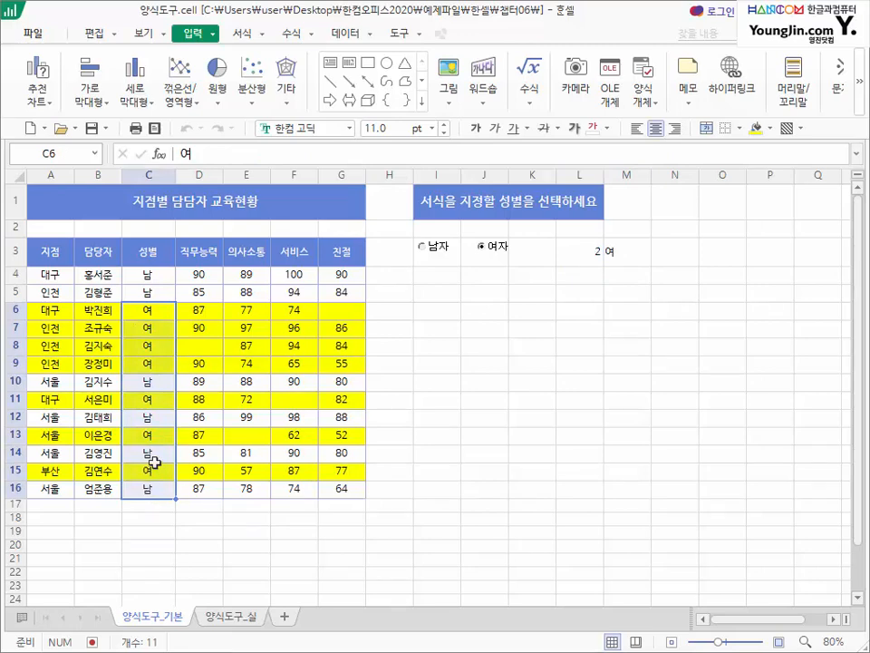
# - Examine the conditional formatting rule applied to the table range A4:G16 in the rule manager
pyautogui.moveTo(34, 275); pyautogui.dragTo(345, 501)
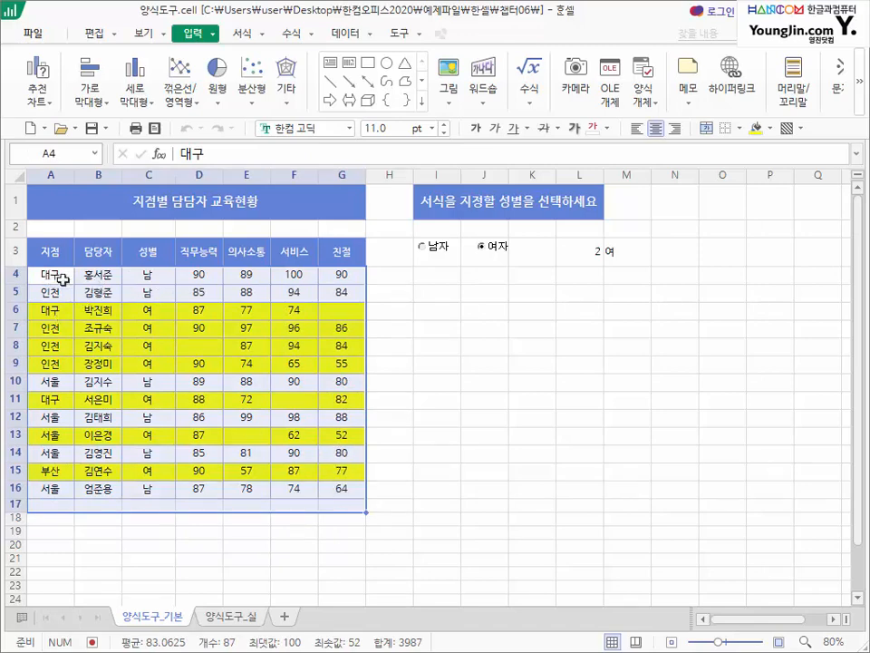
pyautogui.moveTo(55, 274); pyautogui.dragTo(340, 489)
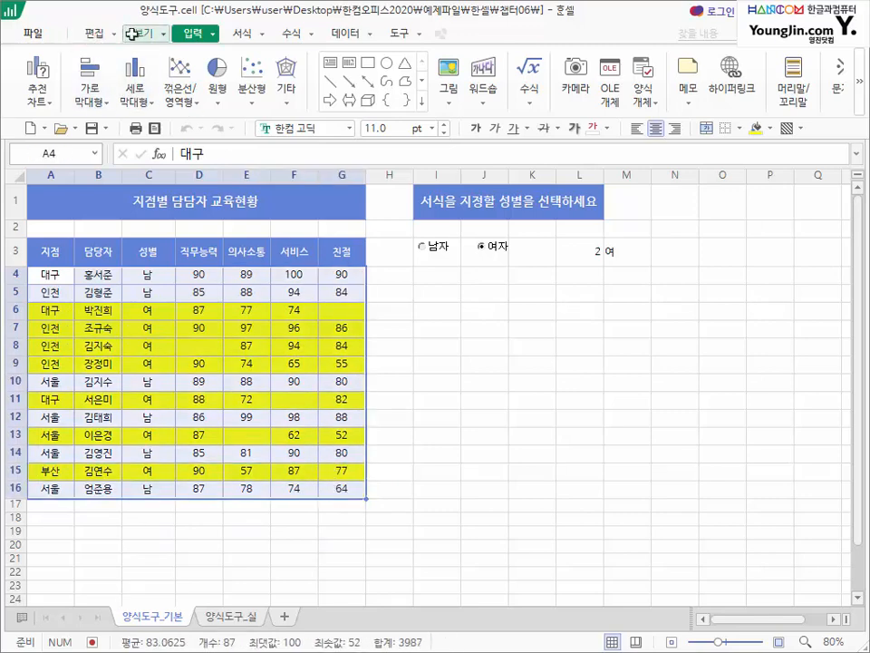
pyautogui.click(242, 34)
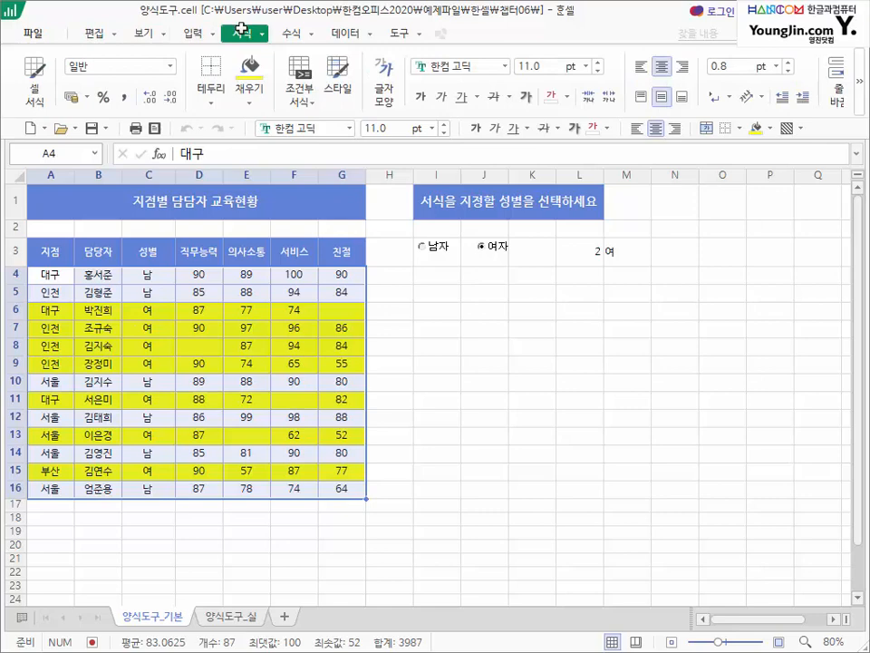
pyautogui.click(309, 105)
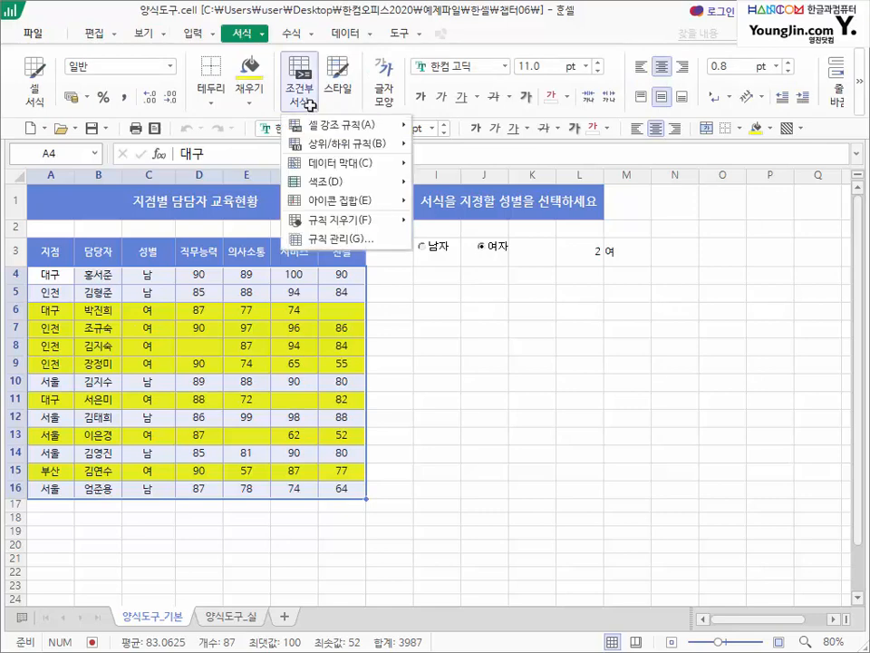
pyautogui.click(359, 239)
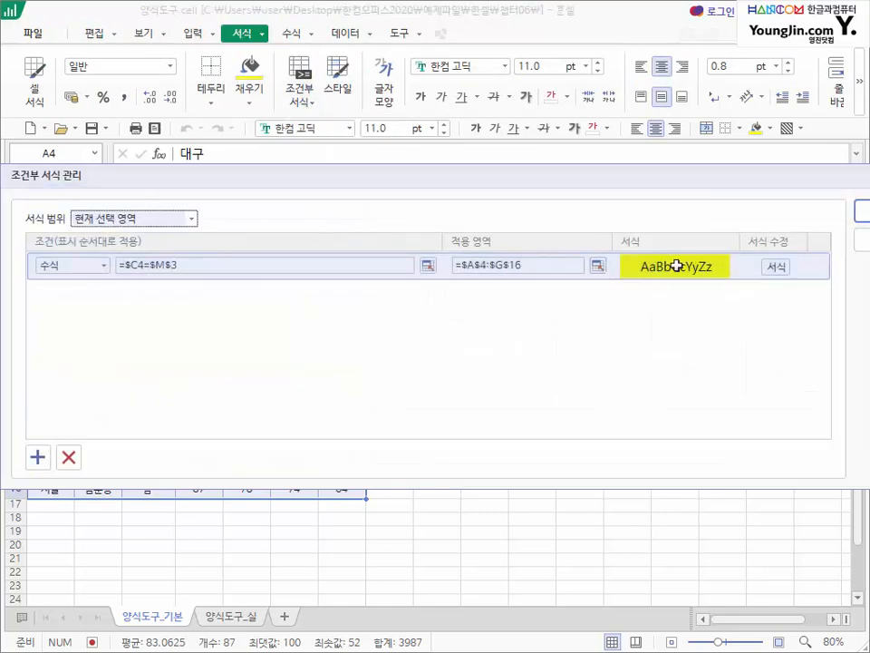
pyautogui.moveTo(331, 183); pyautogui.dragTo(309, 350)
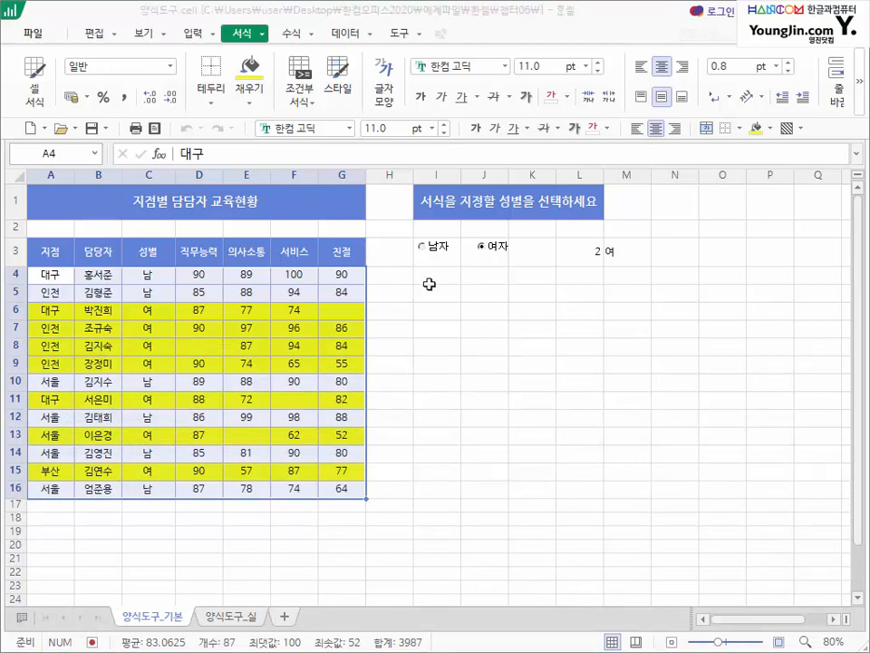
# - Switch repeatedly between the 남자 and 여자 radio buttons and compare the row highlighting with the 성별 column and linked cell L3
pyautogui.click(426, 244)
pyautogui.click(492, 244)
pyautogui.click(430, 246)
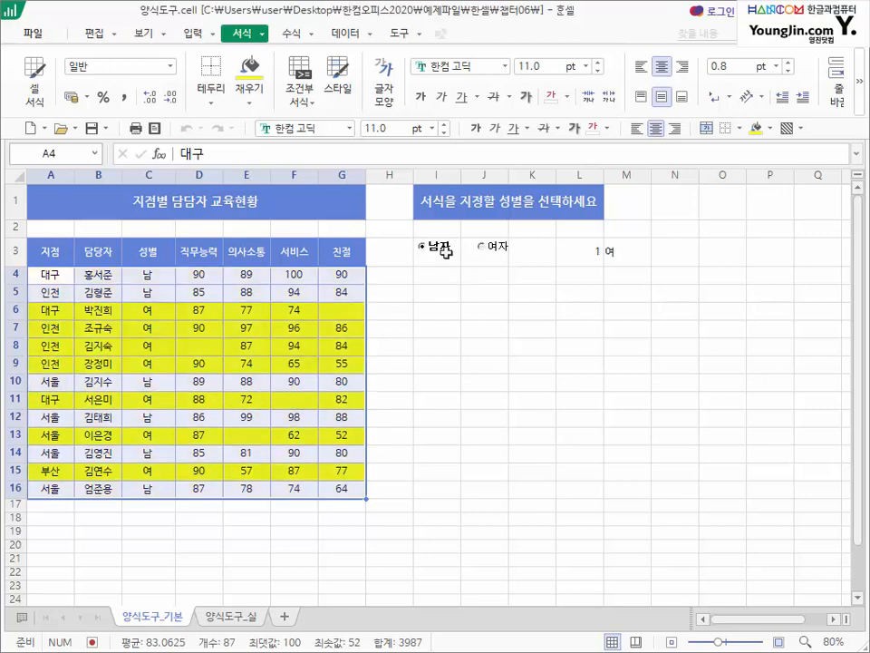
pyautogui.click(493, 245)
pyautogui.click(430, 246)
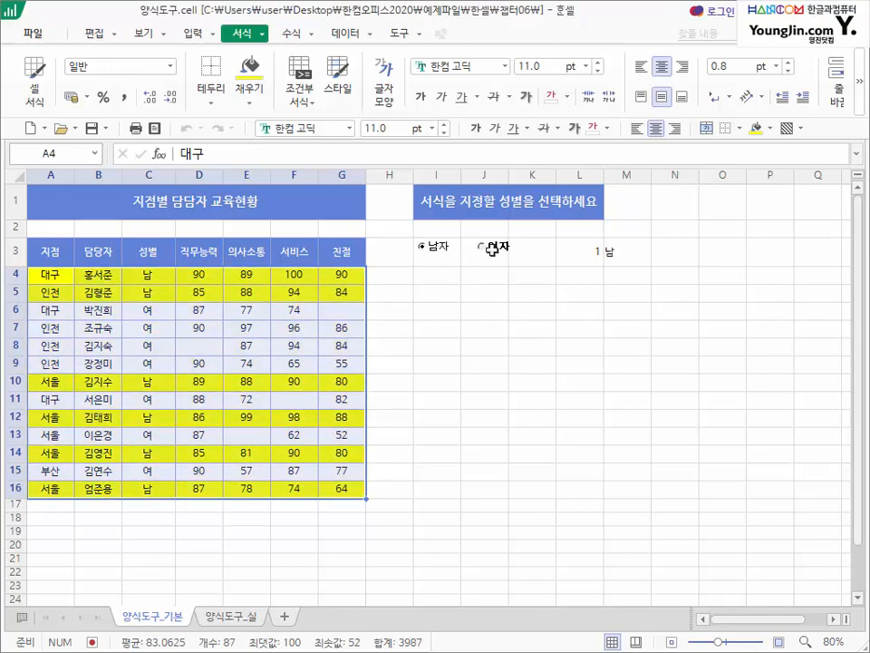
pyautogui.click(492, 247)
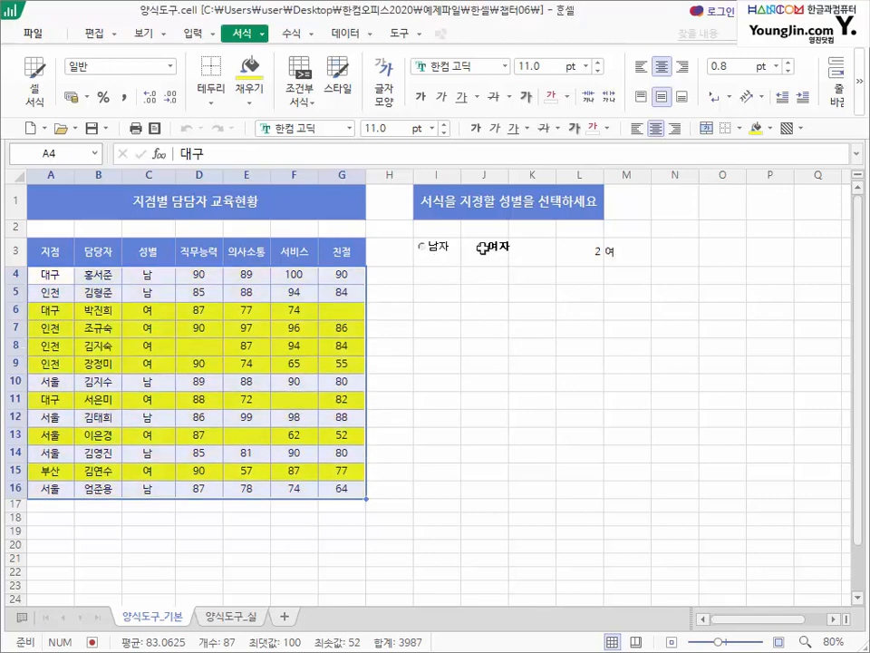
pyautogui.click(408, 248)
pyautogui.moveTo(148, 274); pyautogui.dragTo(156, 487)
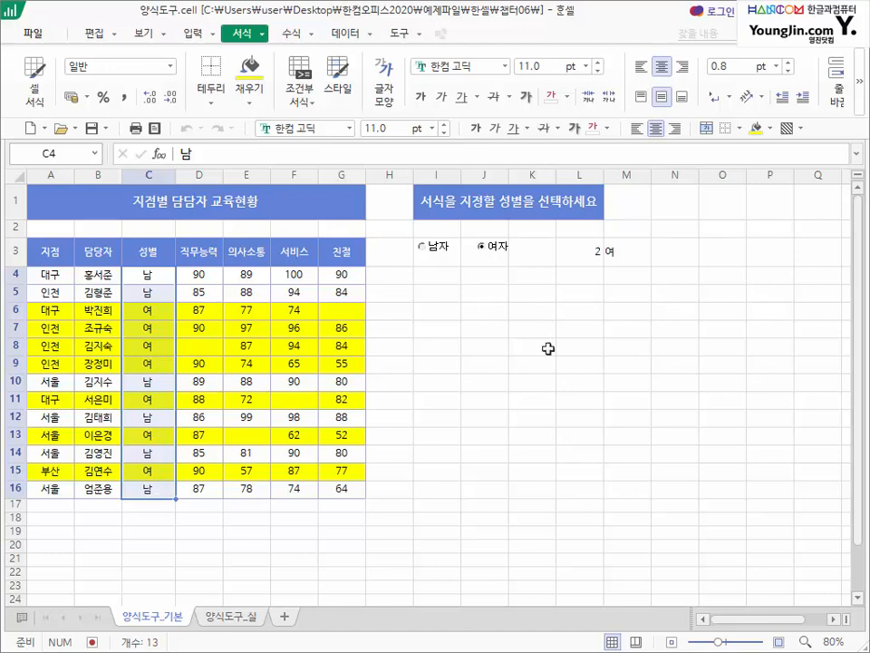
pyautogui.click(569, 243)
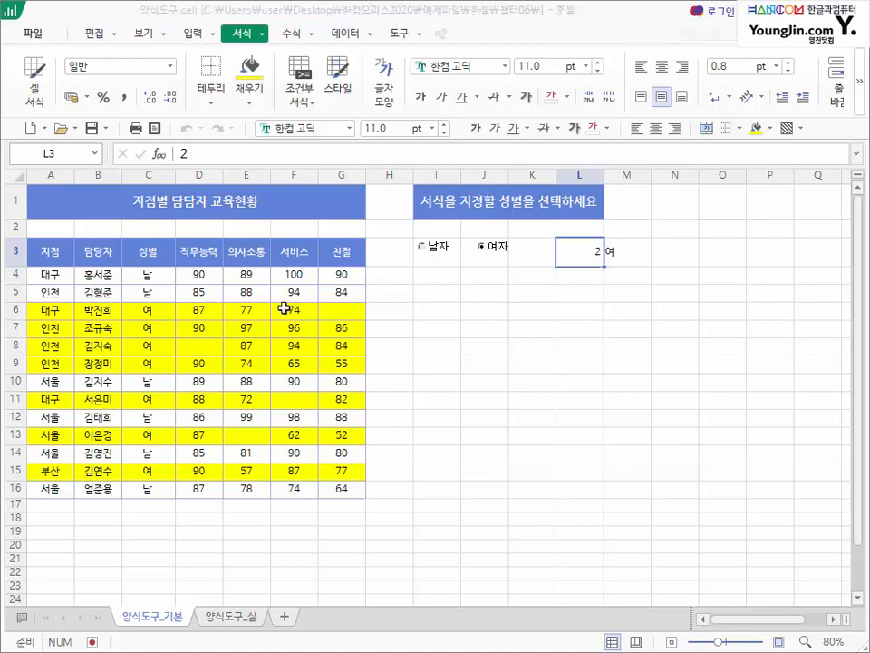
pyautogui.click(500, 247)
# - Insert a third radio button form control below the 남자 and 여자 buttons, around cells I6:J7
pyautogui.click(193, 34)
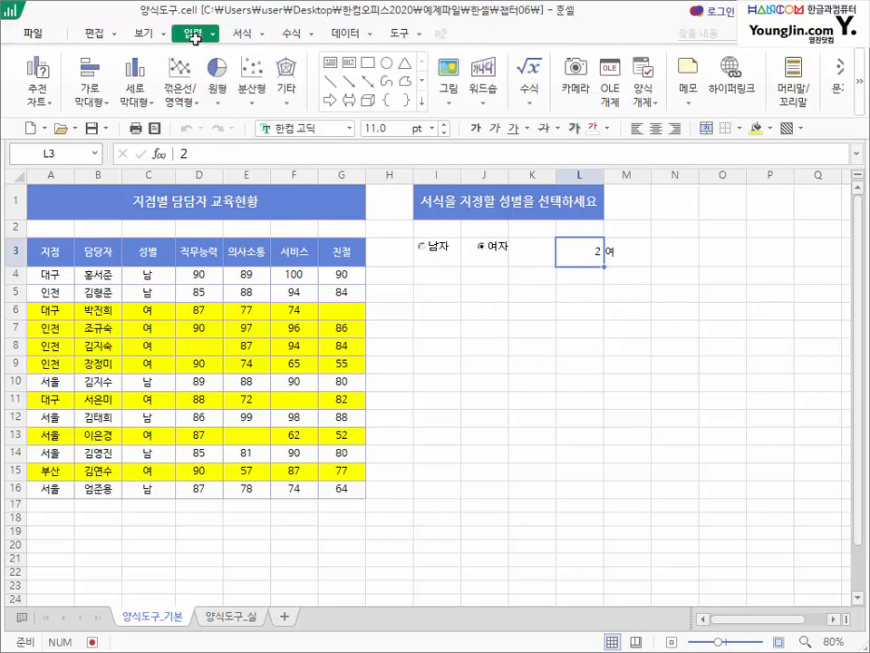
pyautogui.click(641, 105)
pyautogui.click(660, 162)
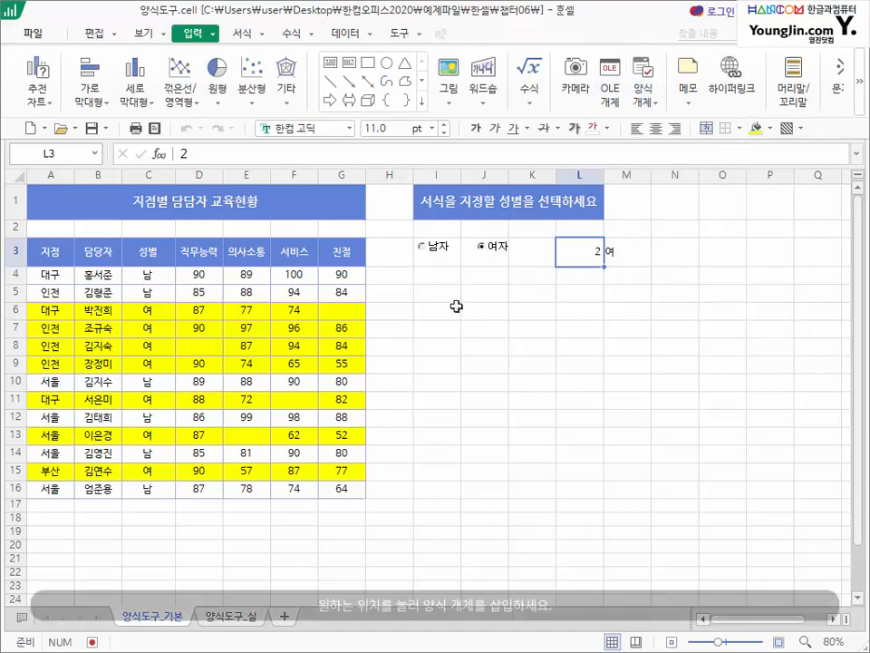
pyautogui.click(428, 299)
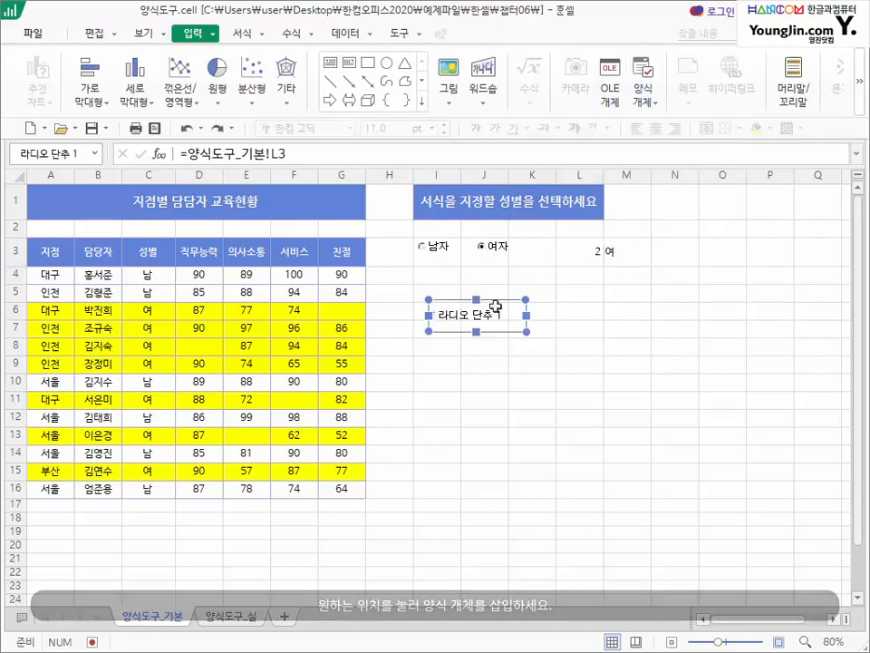
# - Set the caption of the new radio button to 서울 in its form object properties
pyautogui.rightClick(460, 306)
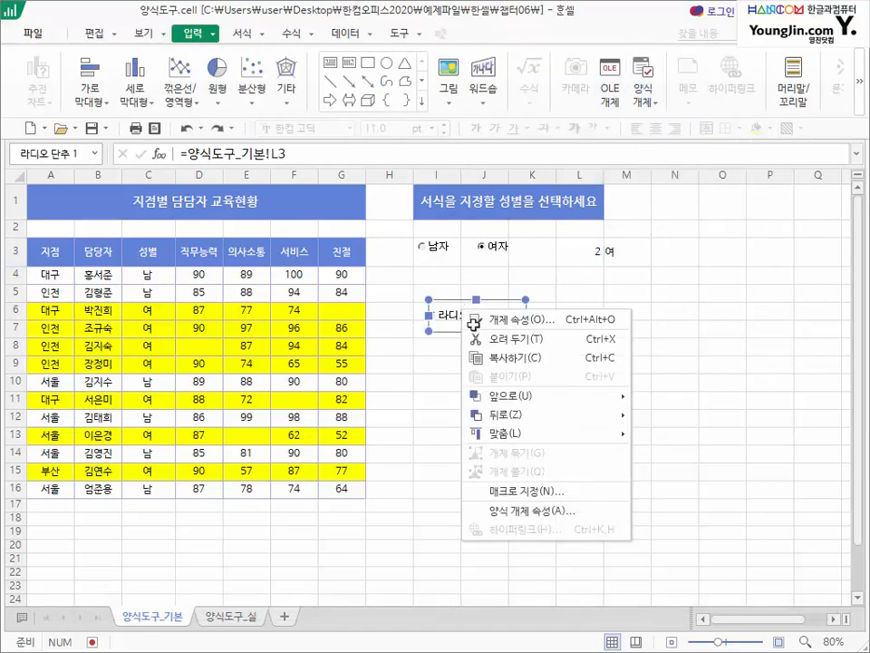
pyautogui.click(510, 512)
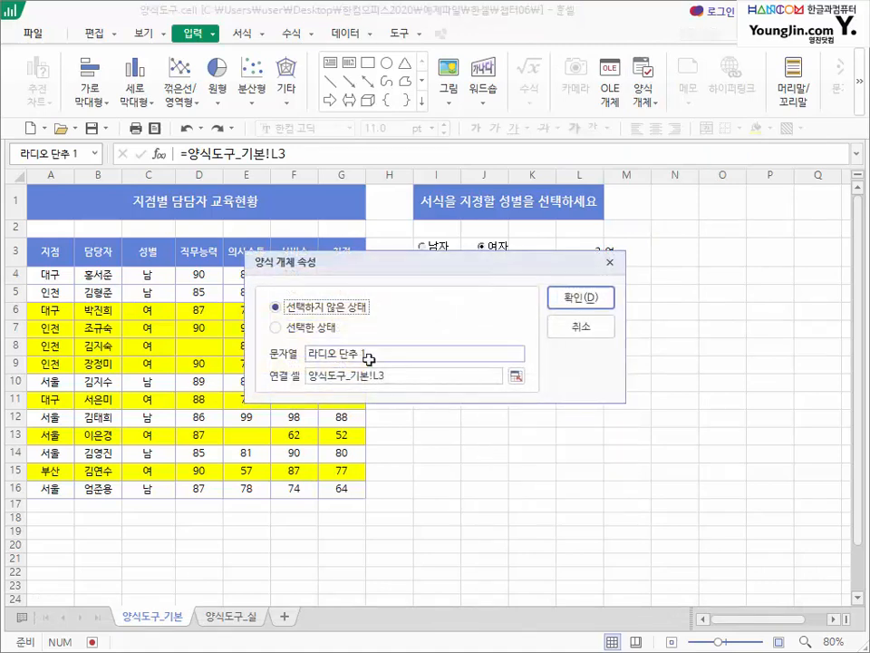
pyautogui.moveTo(417, 354); pyautogui.dragTo(222, 339)
pyautogui.write('소를')
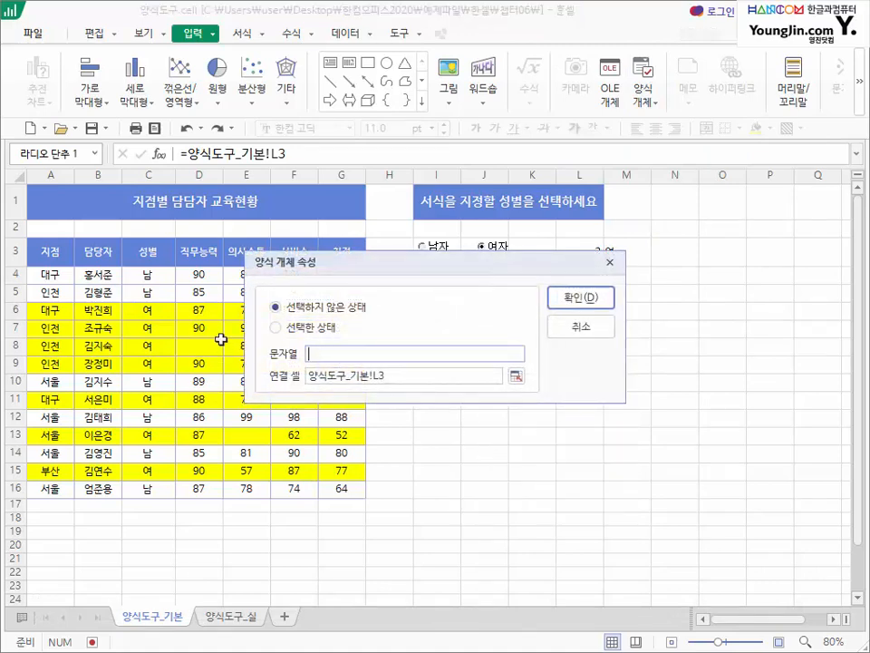
pyautogui.press('BackSpace')
pyautogui.press('BackSpace')
pyautogui.write('서울')
pyautogui.click(579, 298)
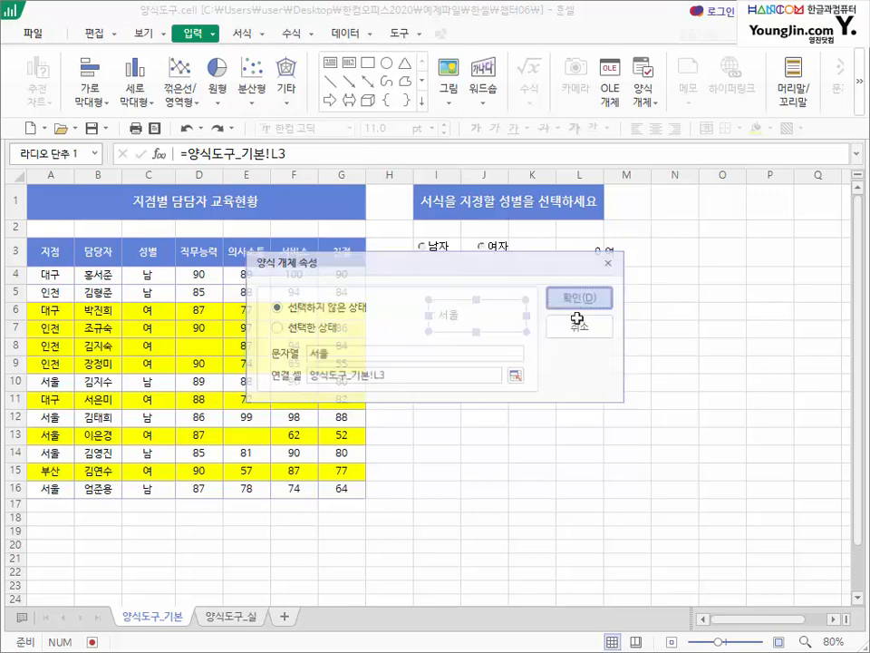
# - Narrow the 서울 radio button, copy it alongside into column J, and set the copy's caption to 대전
pyautogui.moveTo(521, 316); pyautogui.dragTo(503, 300)
pyautogui.rightClick(503, 314)
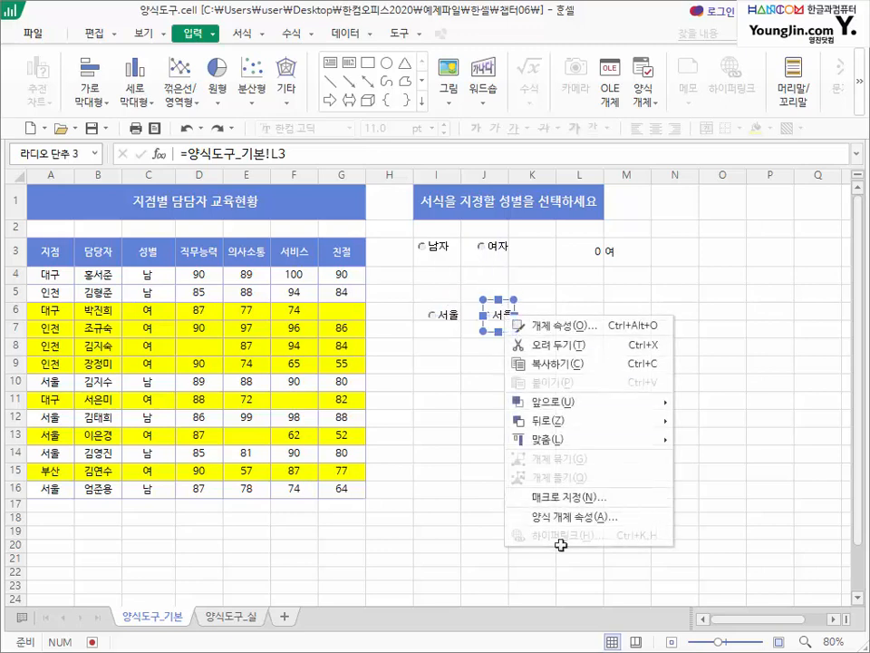
pyautogui.click(560, 518)
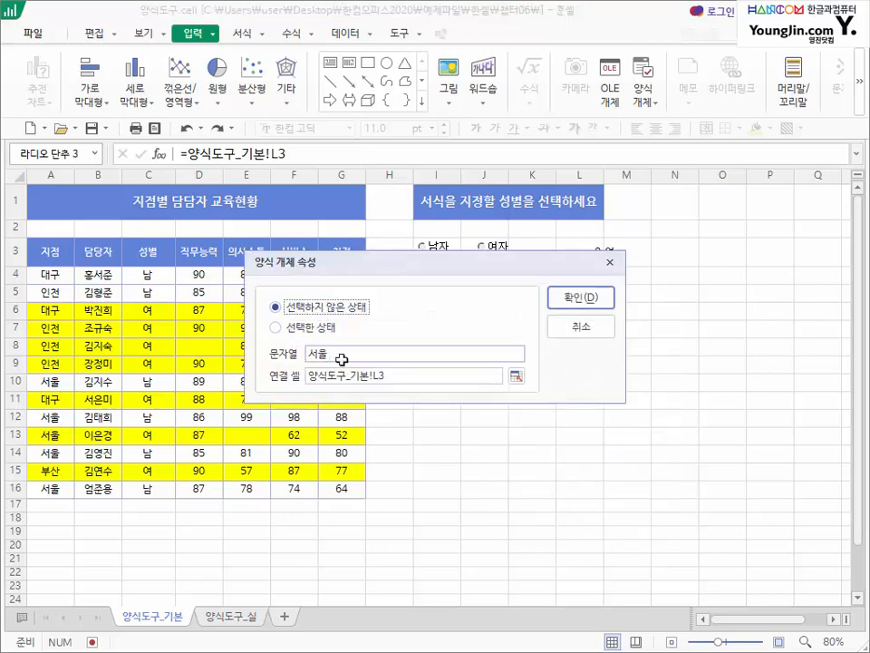
pyautogui.write('대저')
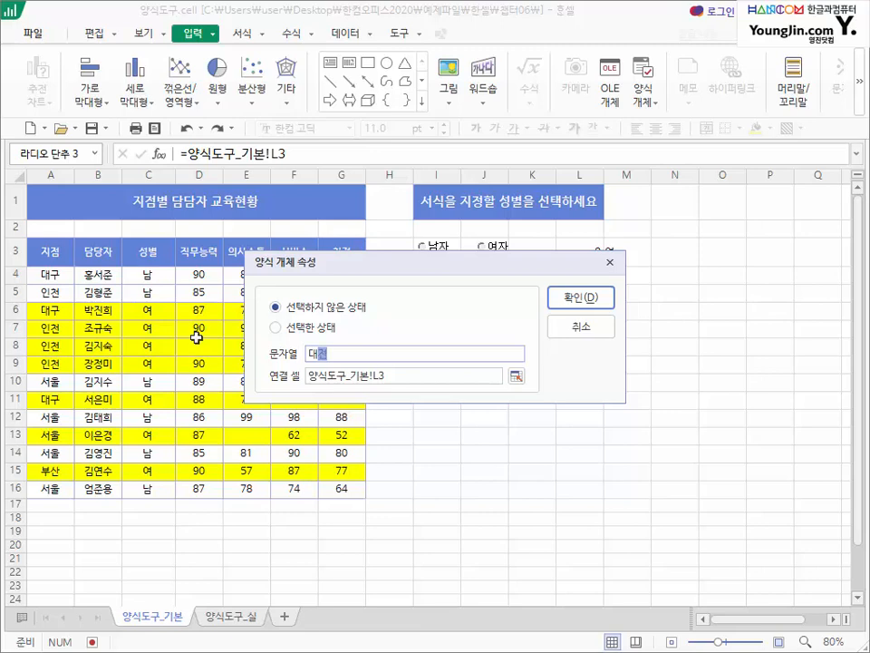
pyautogui.click(580, 298)
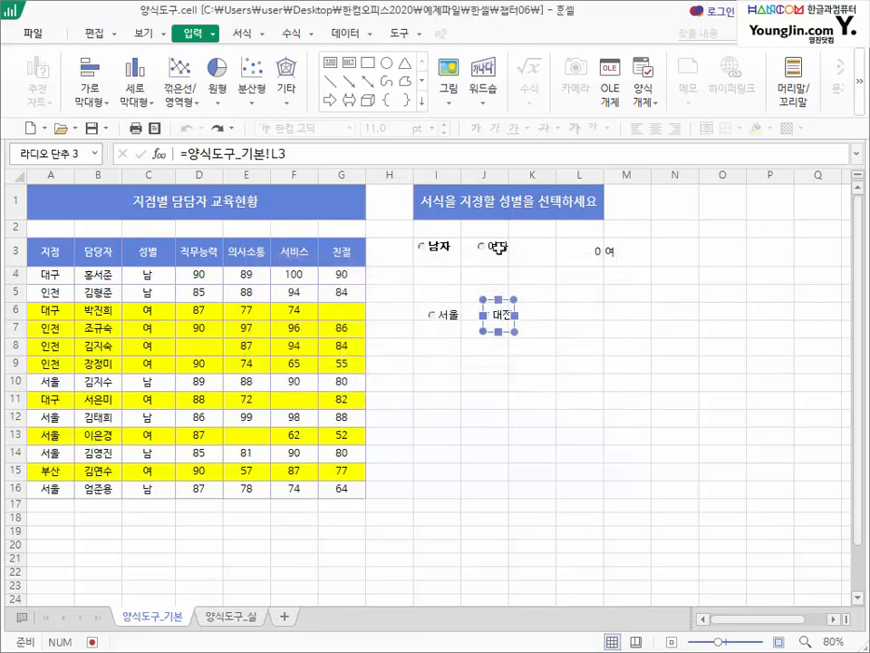
# - Select the 여자, 서울, 남자 and 대전 radio buttons in turn and check how the selections and linked cell L3 respond
pyautogui.click(497, 248)
pyautogui.click(467, 381)
pyautogui.click(490, 315)
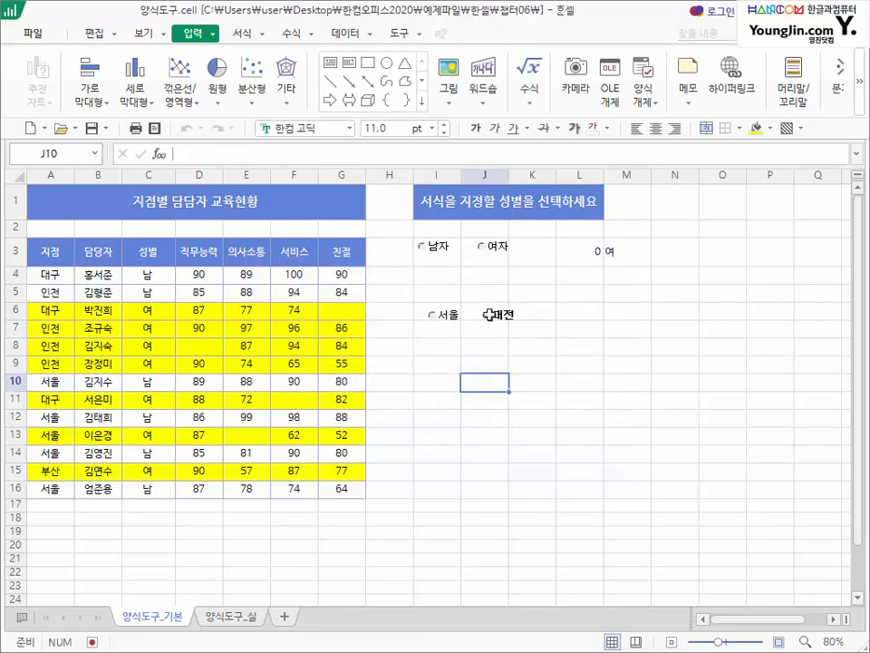
pyautogui.click(481, 245)
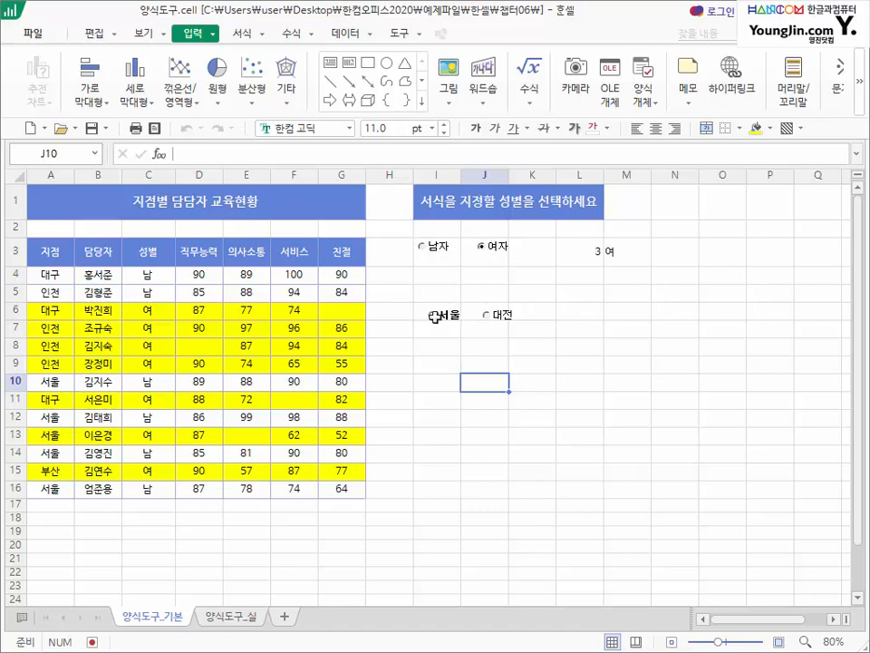
pyautogui.click(484, 316)
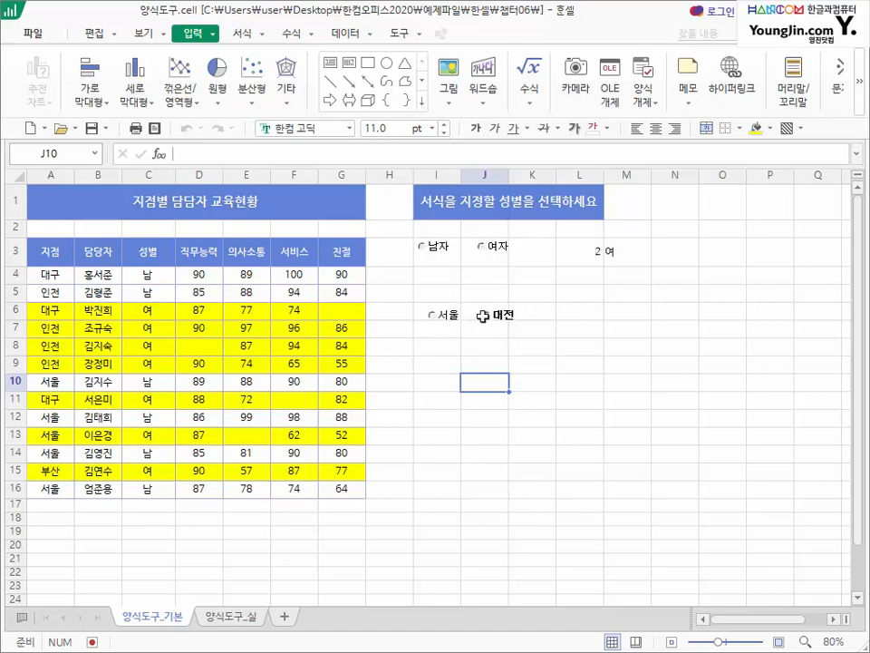
pyautogui.click(419, 246)
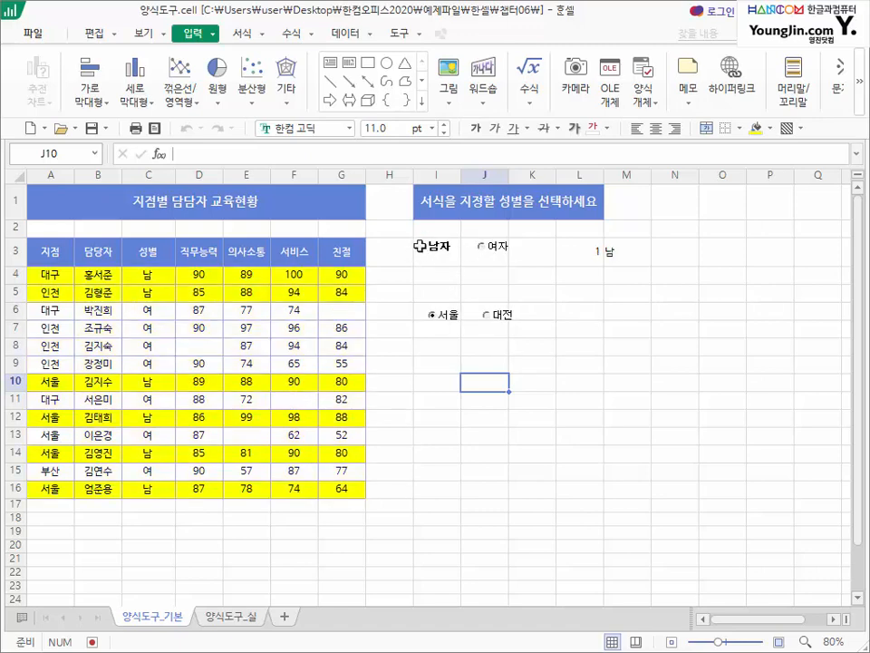
pyautogui.click(485, 315)
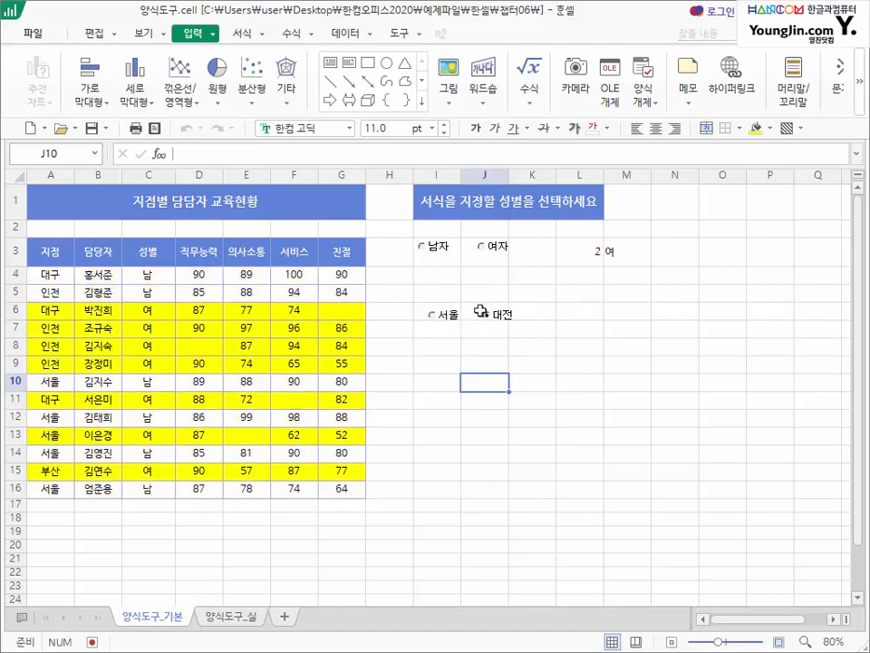
pyautogui.rightClick(436, 312)
pyautogui.press('Escape')
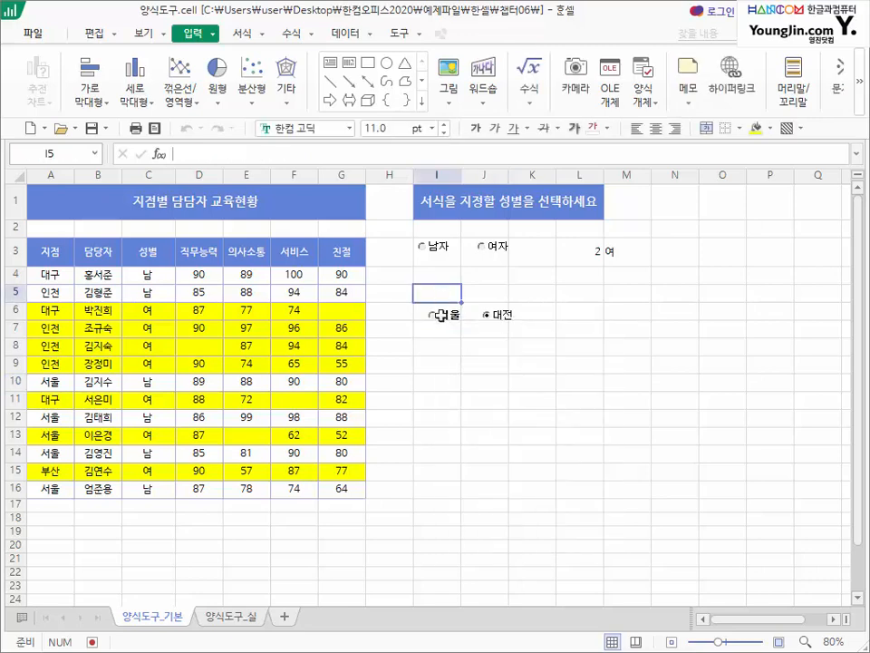
pyautogui.click(702, 330)
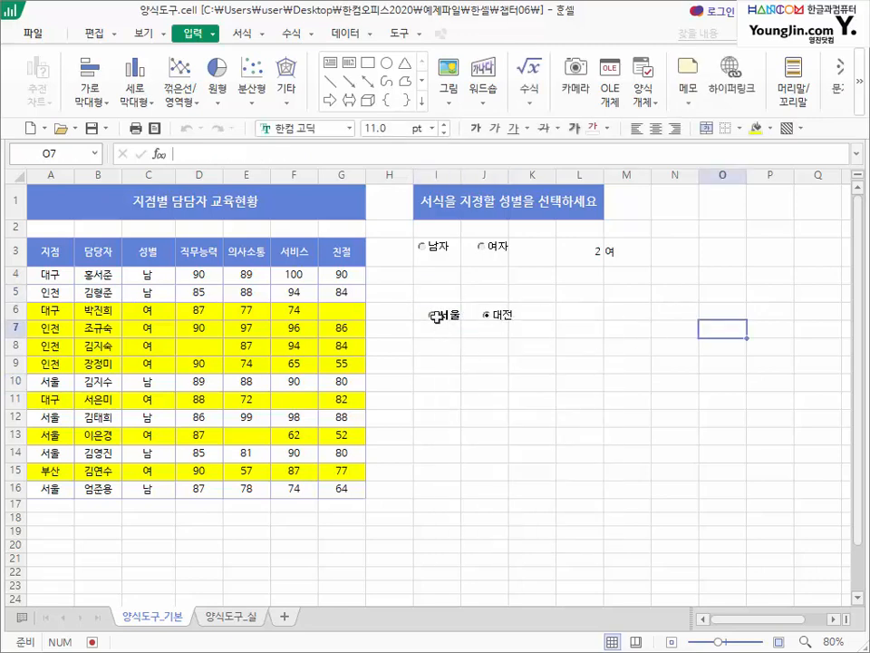
pyautogui.rightClick(436, 315)
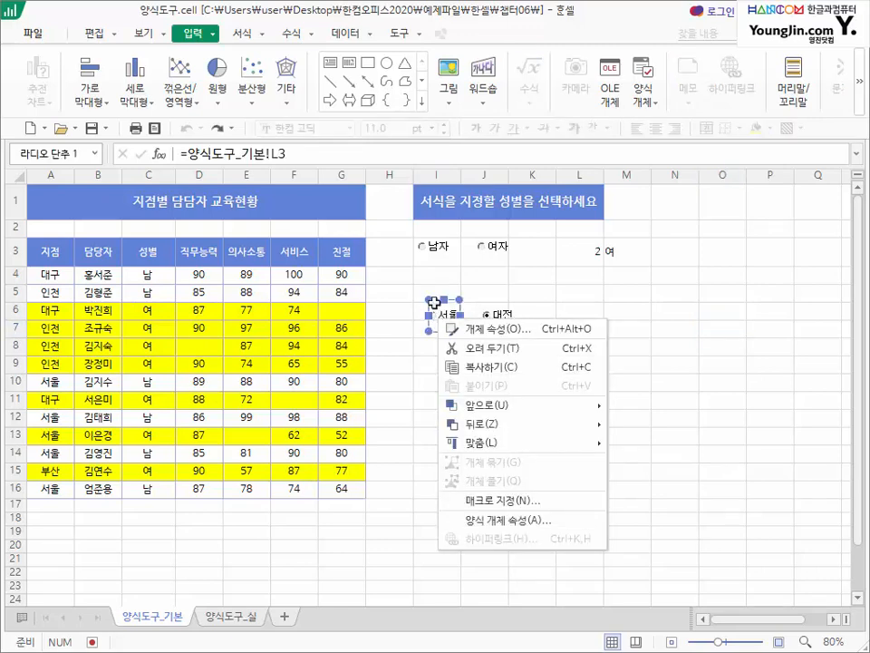
# - Draw a group box form control around the 남자 and 여자 radio buttons in row 3
pyautogui.click(191, 37)
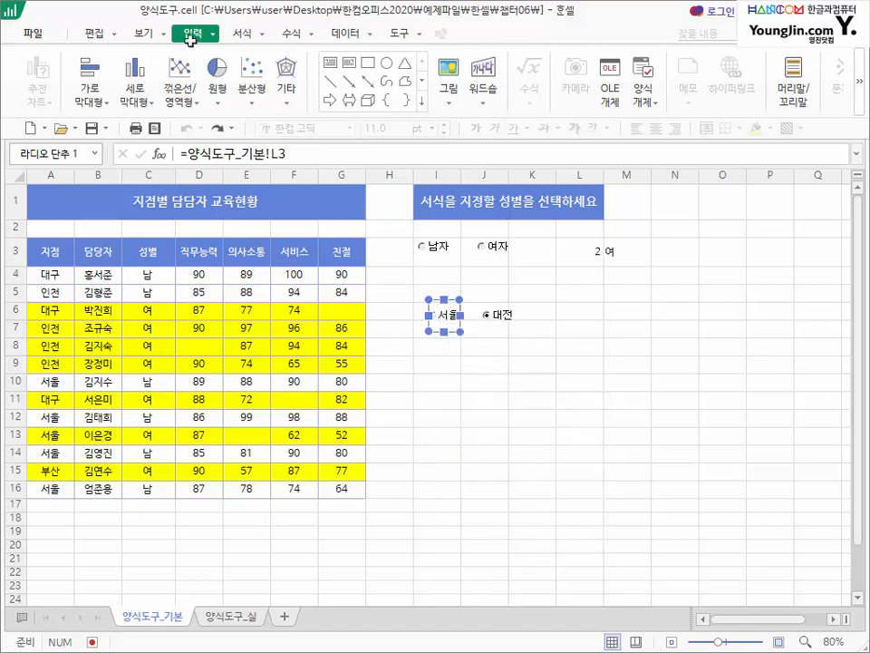
pyautogui.click(643, 90)
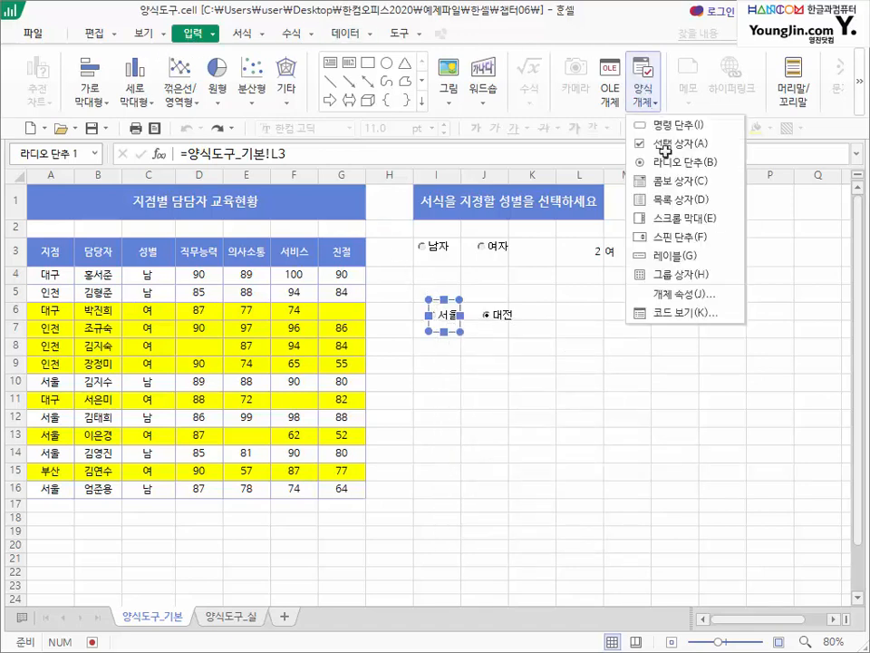
pyautogui.click(677, 276)
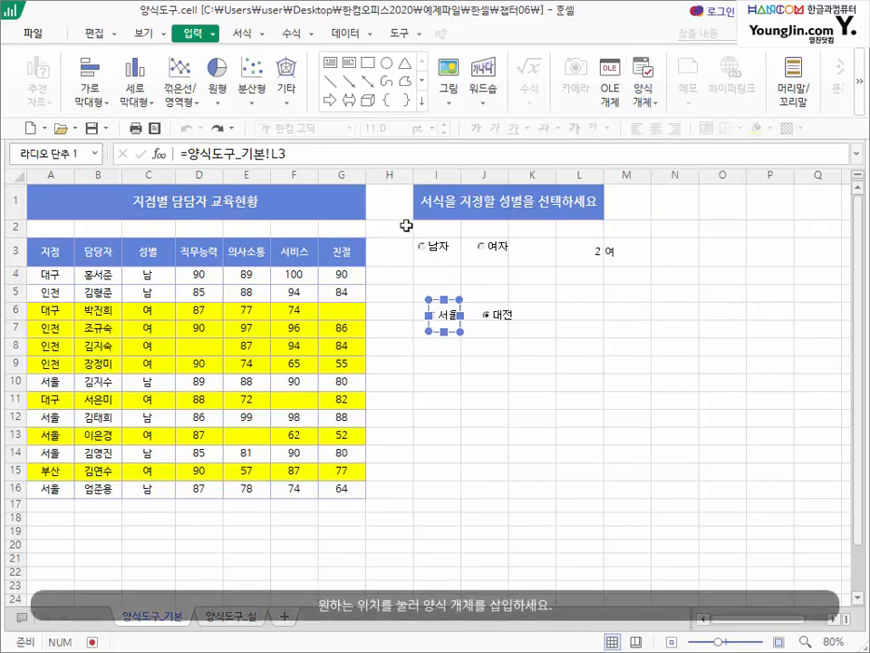
pyautogui.moveTo(439, 247); pyautogui.dragTo(539, 268)
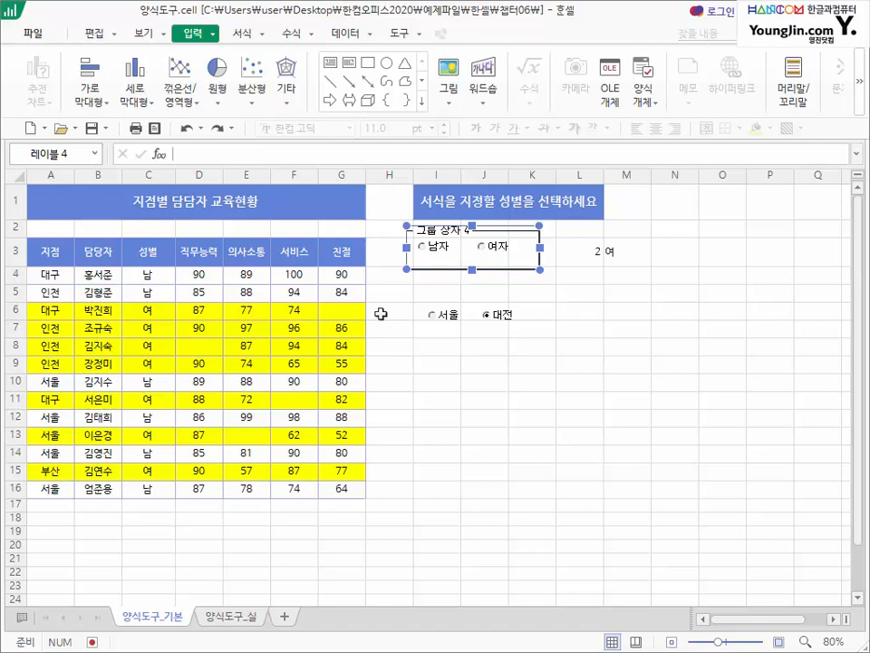
# - Try enlarging the 여자 radio button so that its frame extends past the group box border, and undo the change
pyautogui.rightClick(498, 245)
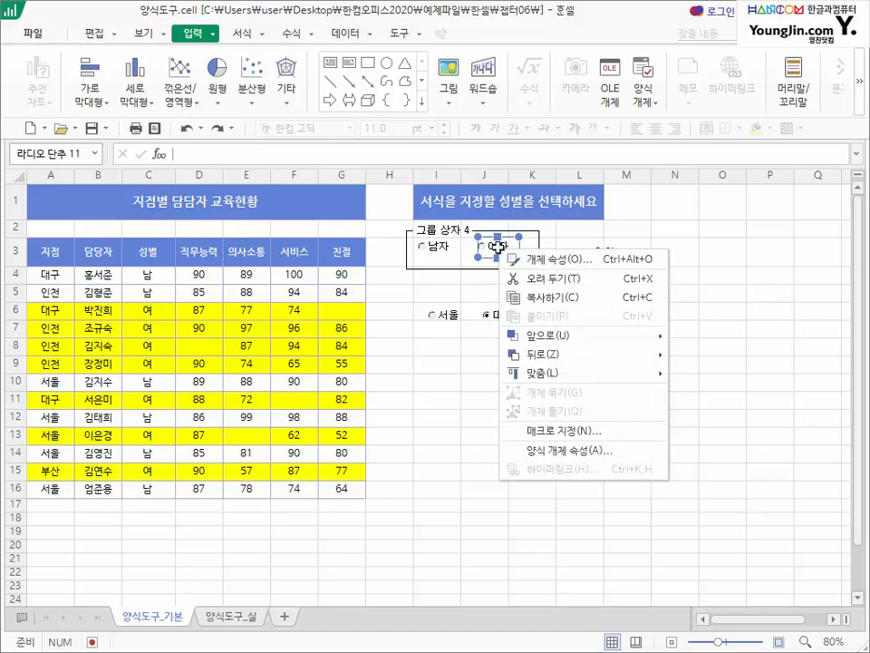
pyautogui.press('Escape')
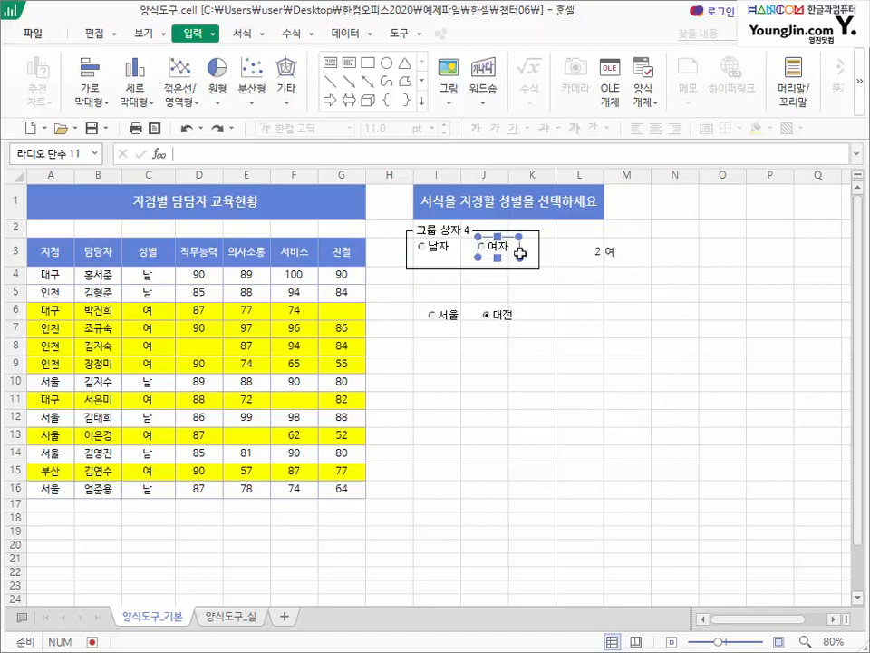
pyautogui.moveTo(520, 258); pyautogui.dragTo(568, 269)
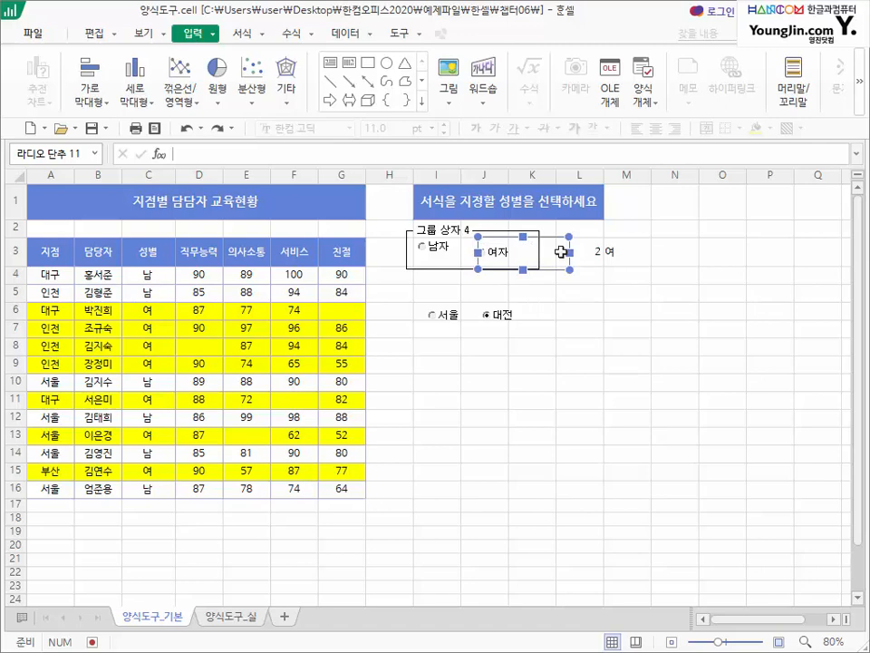
pyautogui.click(549, 383)
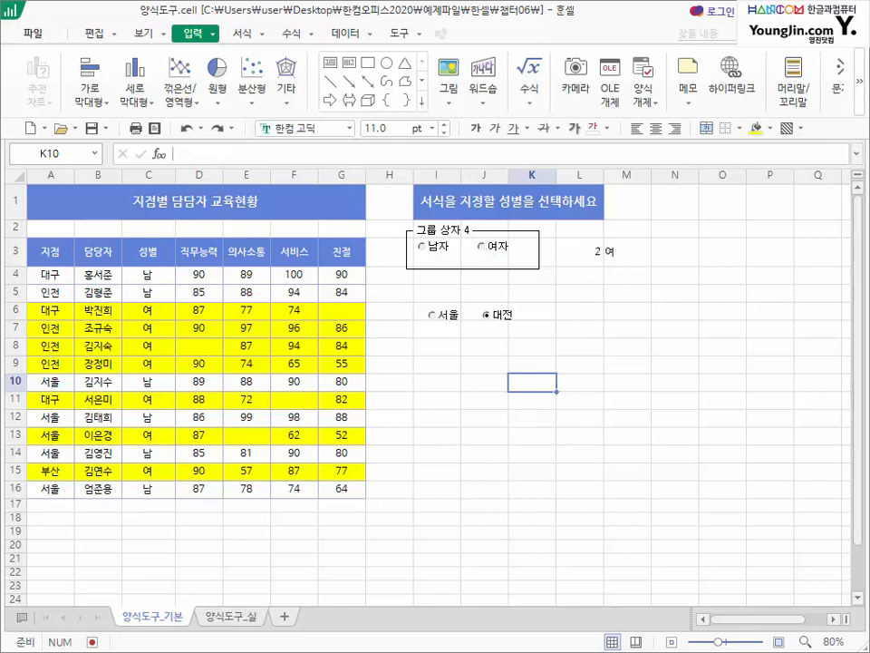
# - Set the title of the group box around the gender buttons to 성별
pyautogui.click(439, 234)
pyautogui.rightClick(439, 234)
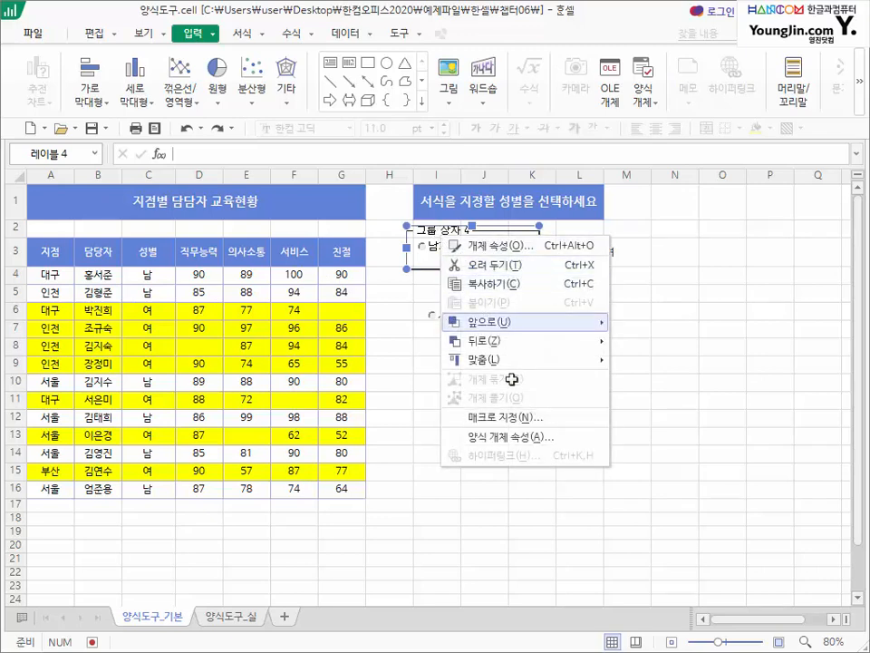
pyautogui.click(515, 437)
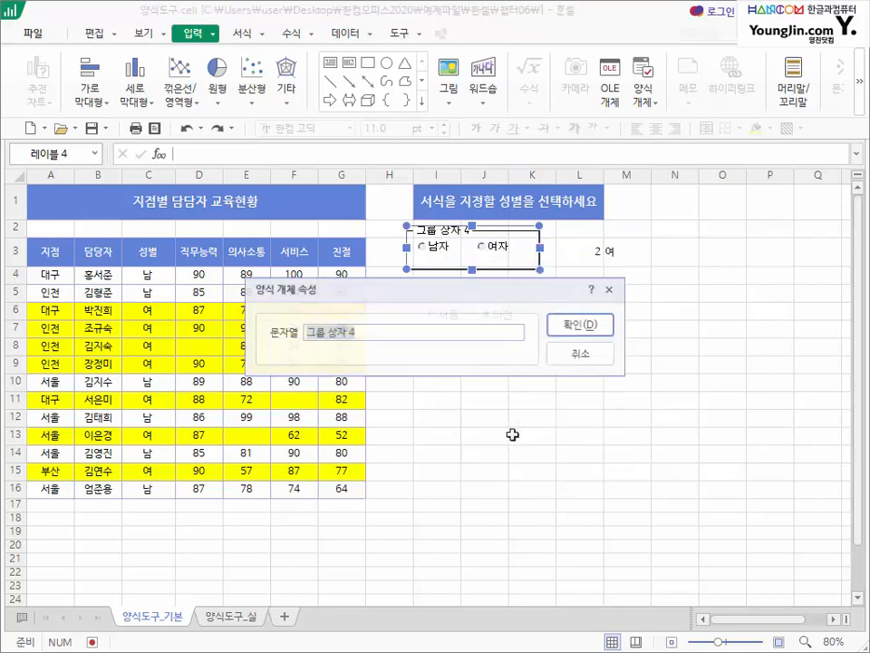
pyautogui.write('문장')
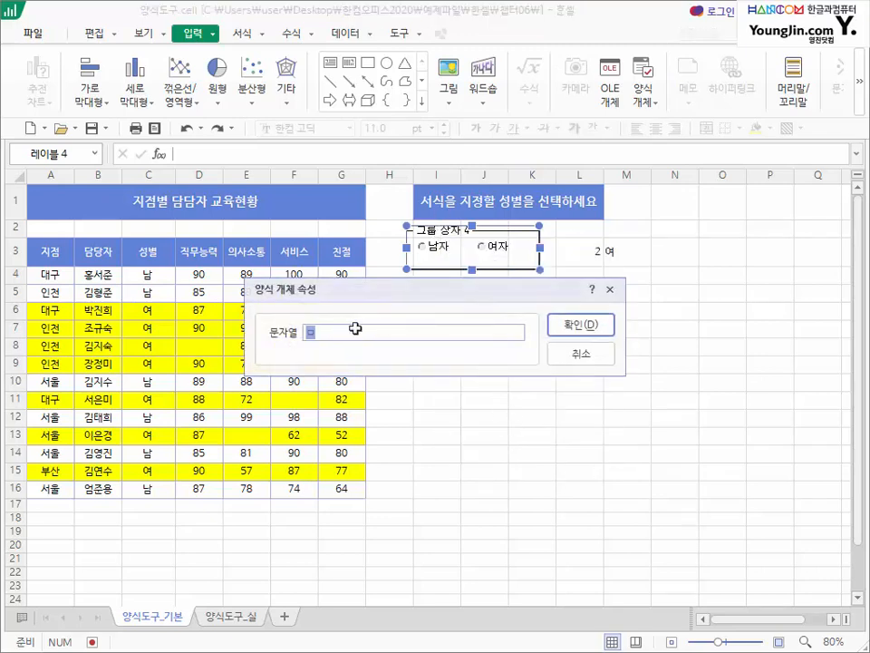
pyautogui.press('BackSpace')
pyautogui.press('BackSpace')
pyautogui.press('BackSpace')
pyautogui.write('성별')
pyautogui.press('Return')
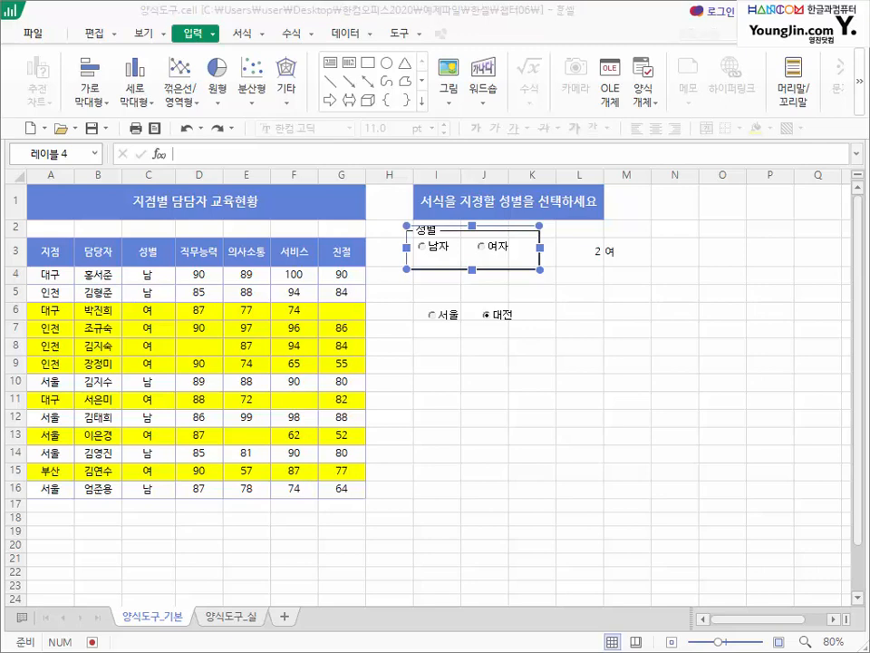
# - Select radio buttons inside and outside the 성별 group box and check whether the two pairs respond independently
pyautogui.click(493, 245)
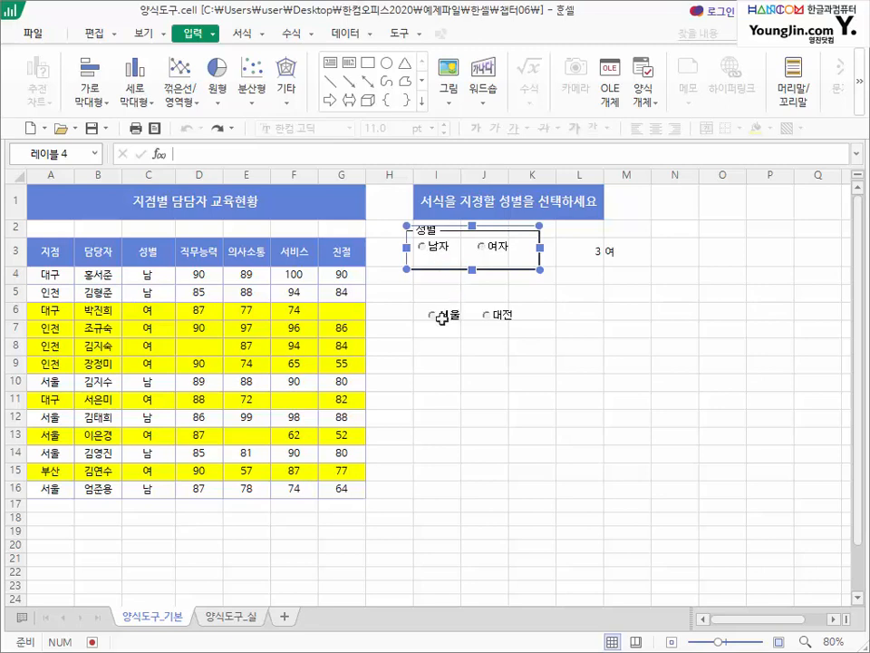
pyautogui.click(436, 315)
pyautogui.click(492, 316)
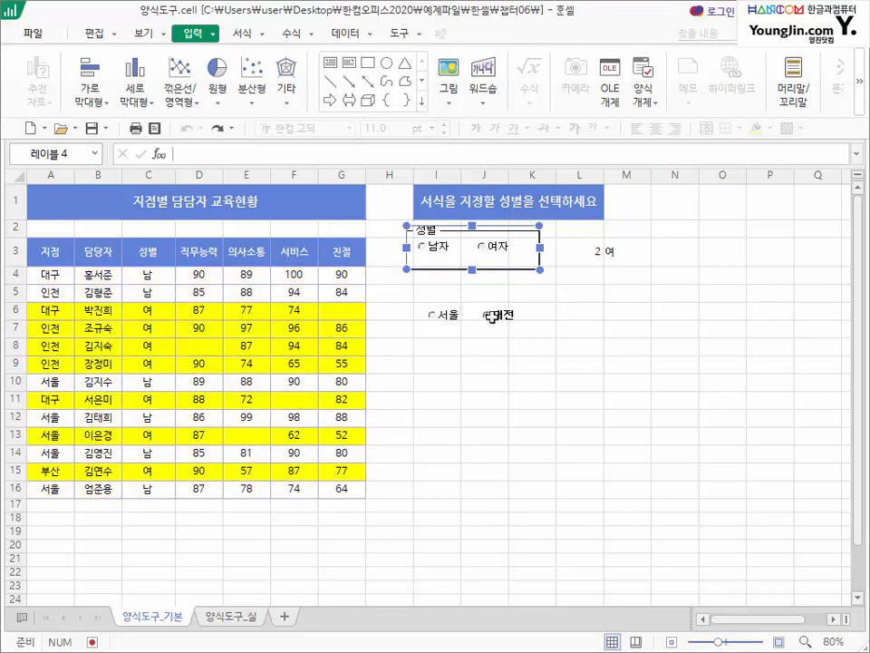
pyautogui.click(520, 343)
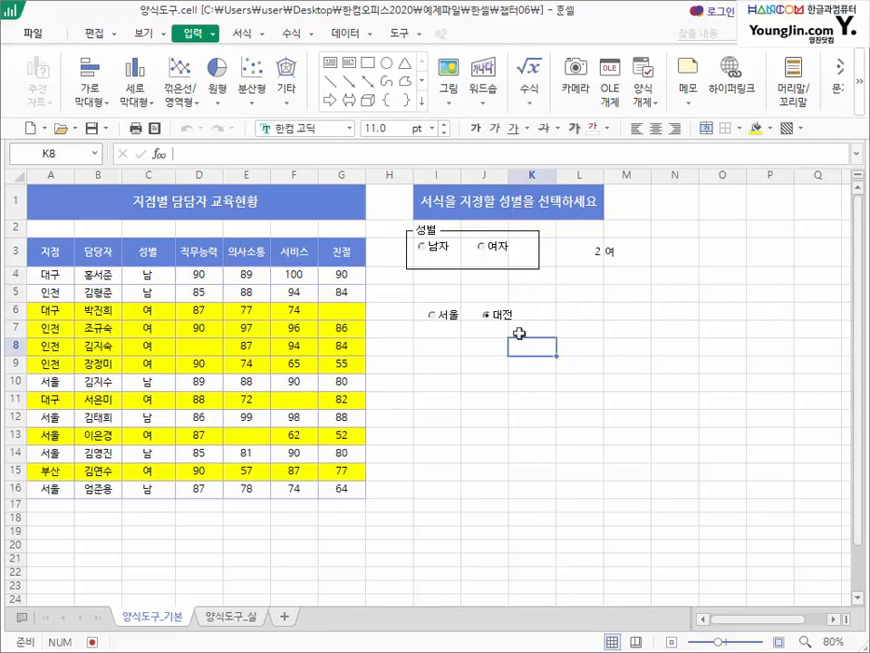
pyautogui.click(488, 245)
# - Alternate between the 남자/여자 and 서울/대전 radio buttons and compare the effect on cell L3 and the table highlighting
pyautogui.rightClick(445, 316)
pyautogui.rightClick(498, 315)
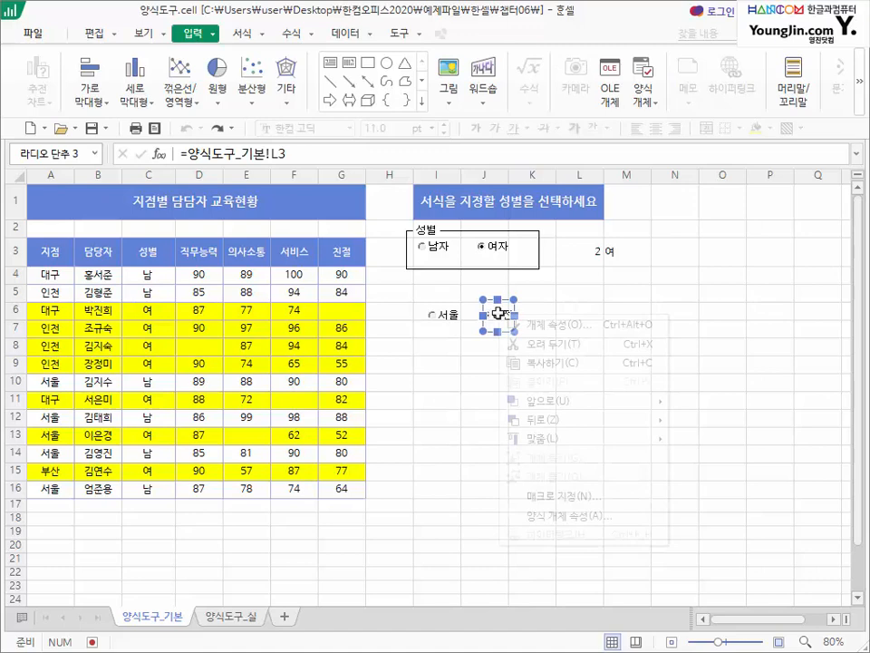
pyautogui.click(433, 245)
pyautogui.click(498, 246)
pyautogui.click(441, 317)
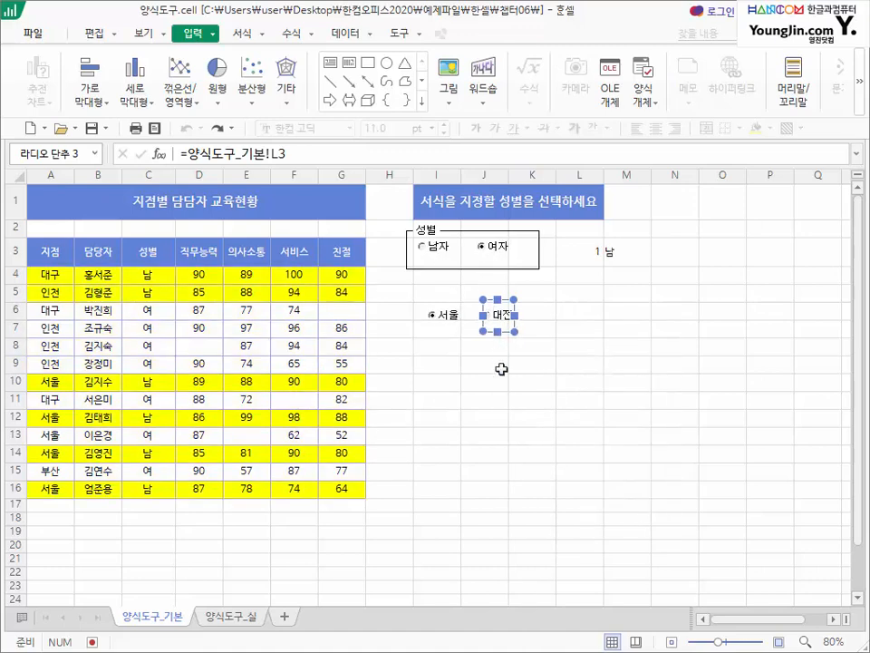
pyautogui.click(502, 366)
pyautogui.click(498, 316)
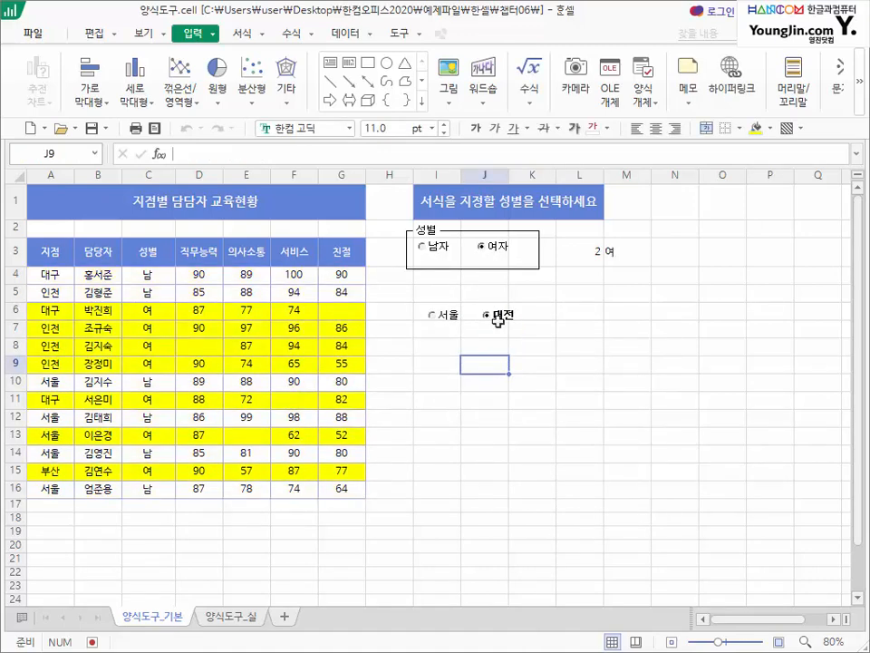
# - Cut the 대전 and 서울 radio buttons below the 성별 group box
pyautogui.rightClick(498, 317)
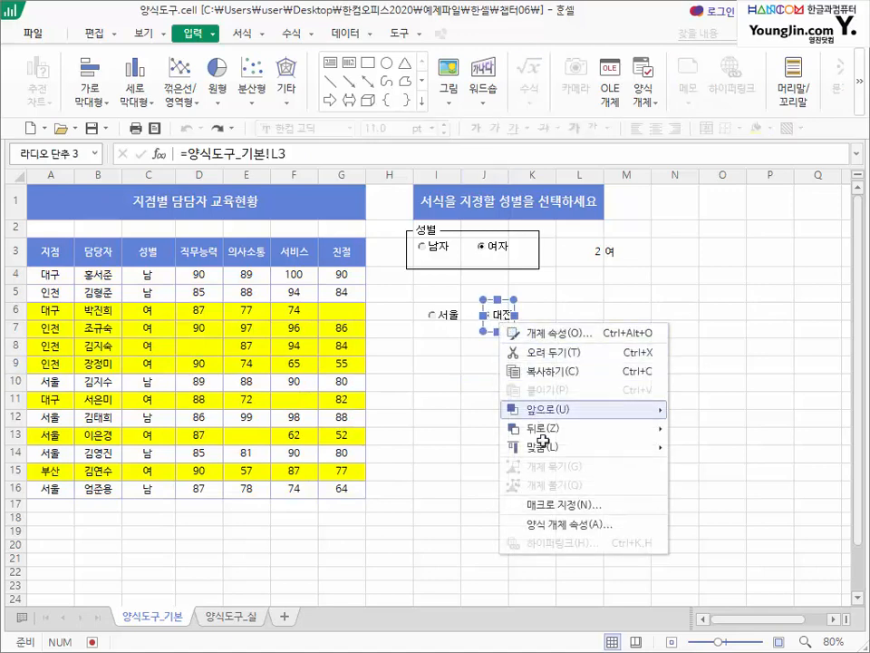
pyautogui.click(539, 352)
pyautogui.keyDown('ctrl'); pyautogui.click(445, 317); pyautogui.keyUp('ctrl')
pyautogui.rightClick(444, 316)
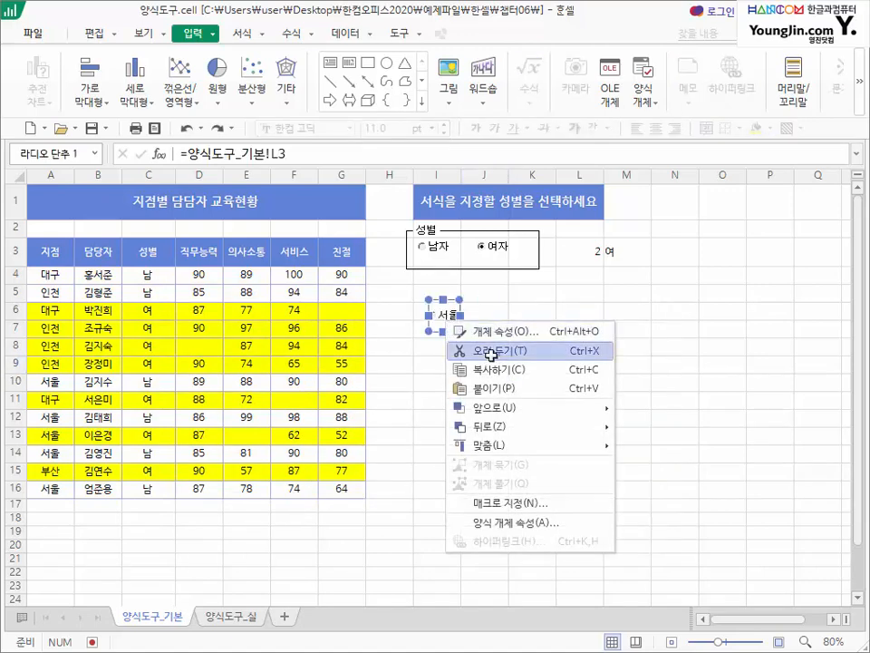
pyautogui.click(471, 350)
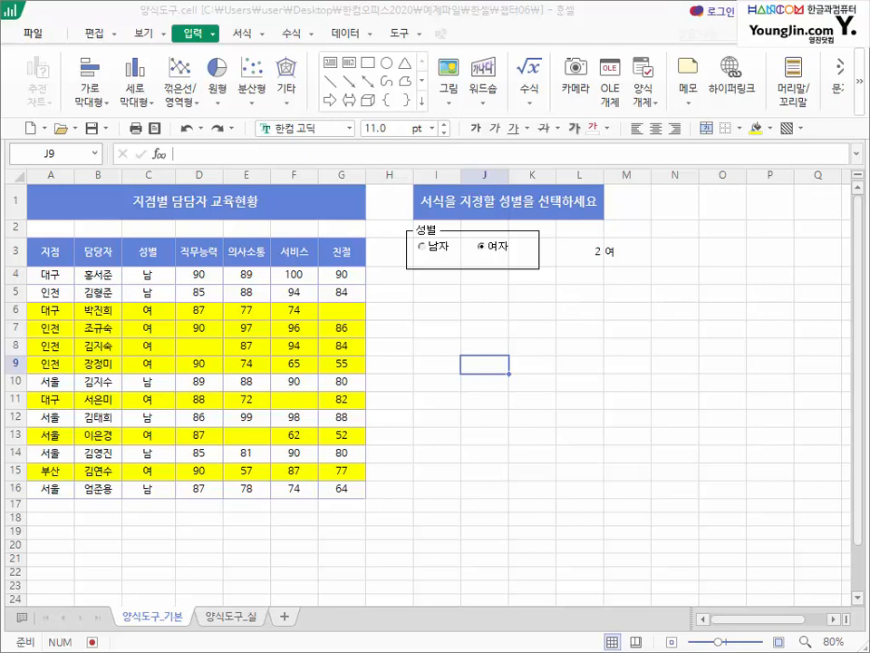
# - Draw a combo box form control below the 성별 group box, covering about I6:K9
pyautogui.click(646, 96)
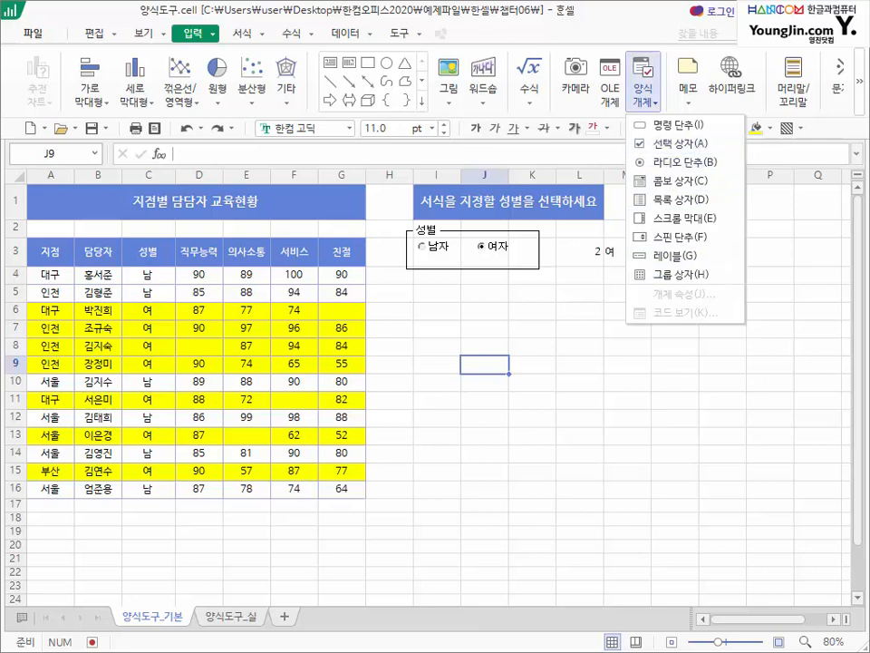
pyautogui.press('Escape')
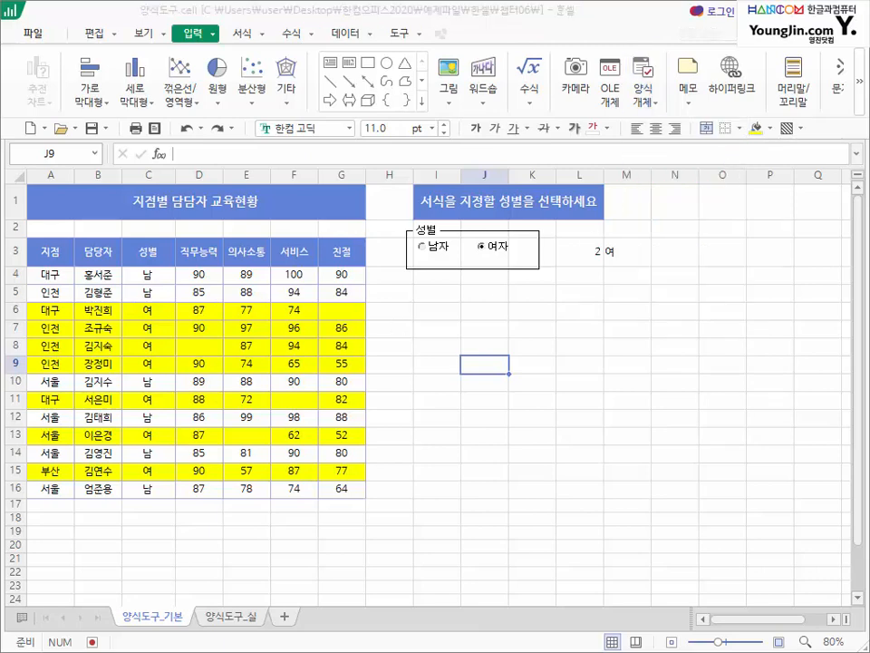
pyautogui.click(650, 105)
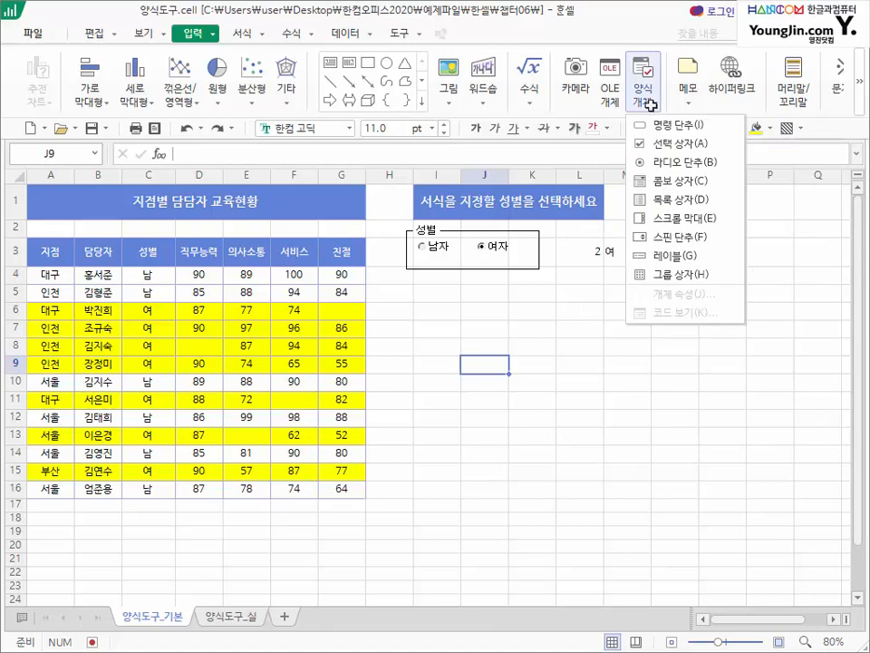
pyautogui.click(675, 181)
pyautogui.moveTo(406, 311); pyautogui.dragTo(539, 367)
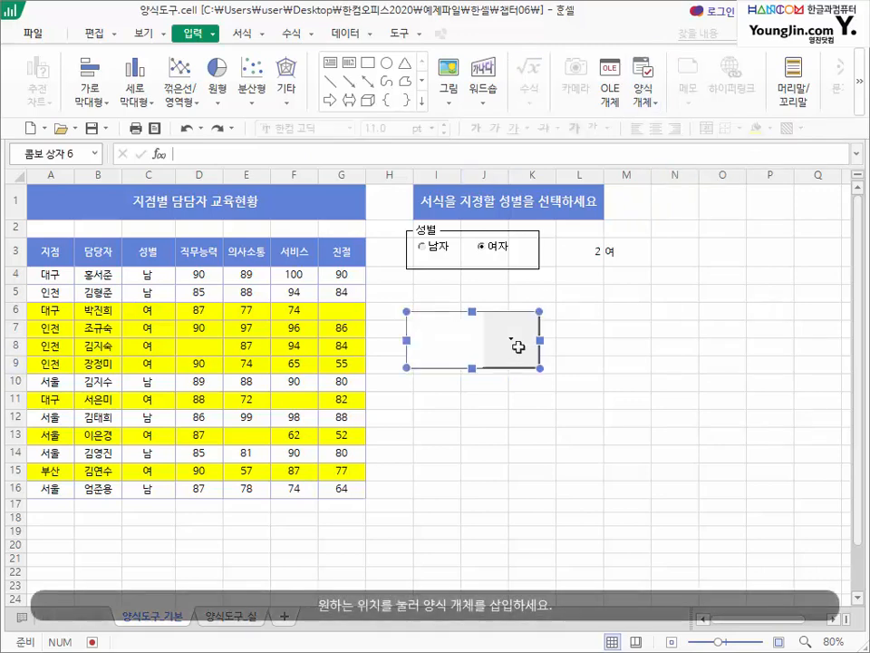
pyautogui.rightClick(515, 345)
pyautogui.click(526, 413)
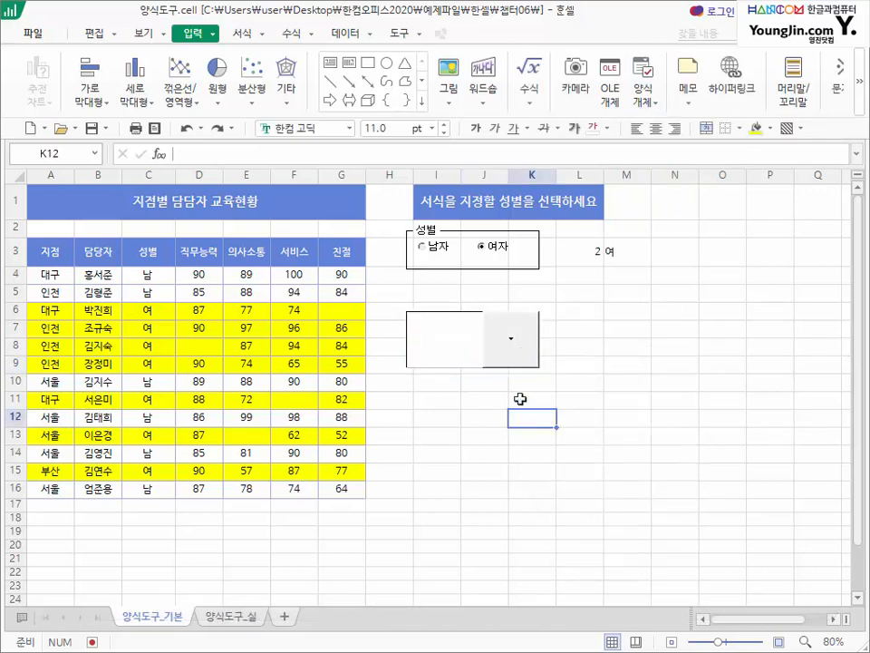
# - Set the combo box's input range to $A$4:$A$16 and its linked cell to $L$7
pyautogui.rightClick(505, 341)
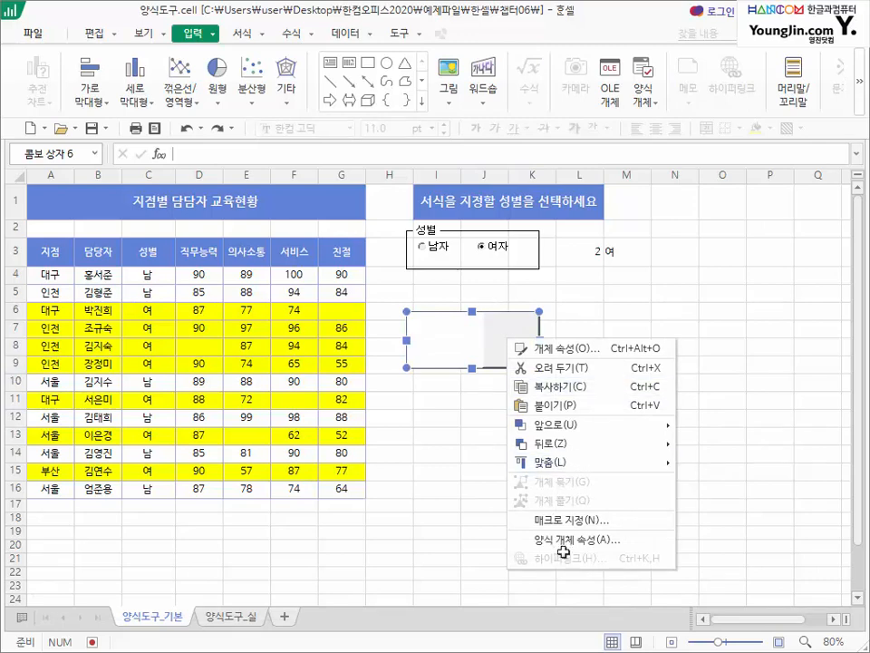
pyautogui.click(564, 540)
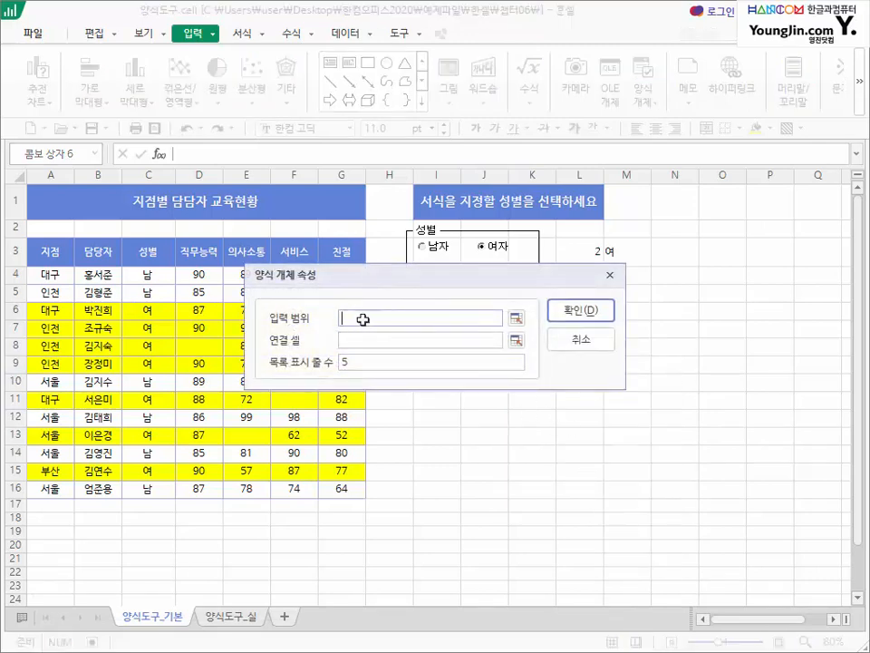
pyautogui.moveTo(65, 272); pyautogui.dragTo(67, 490)
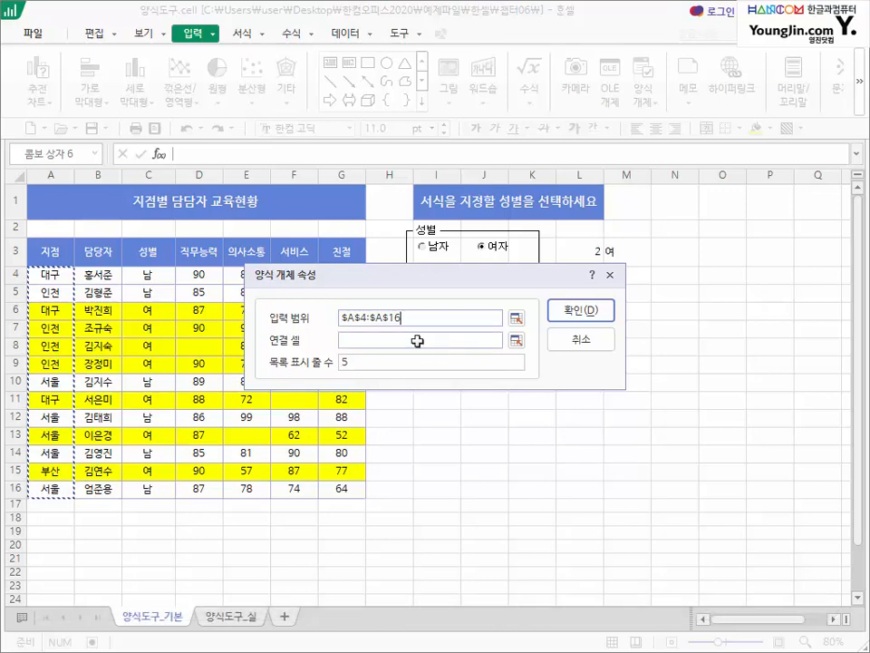
pyautogui.click(417, 340)
pyautogui.click(592, 324)
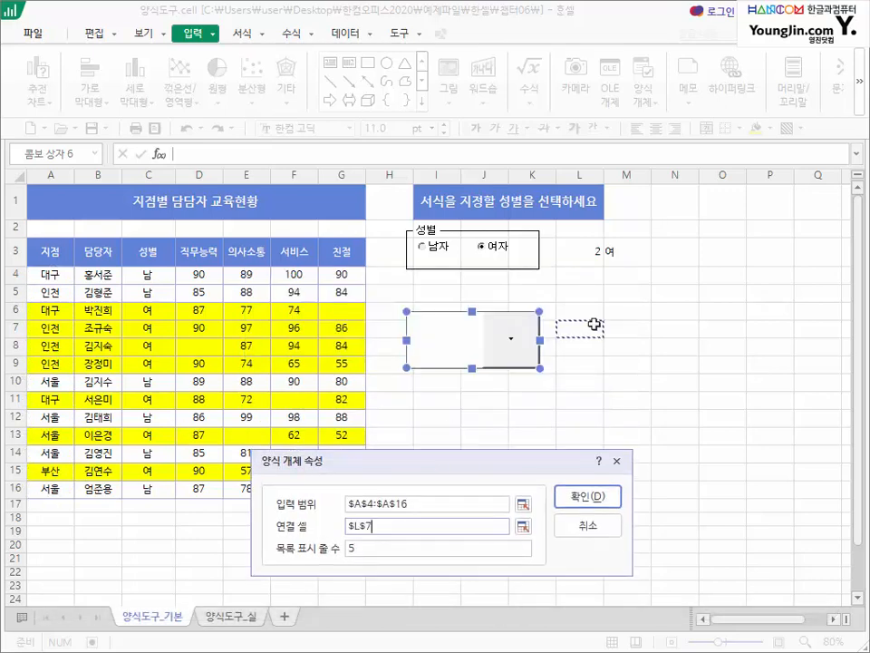
pyautogui.click(587, 495)
pyautogui.click(547, 434)
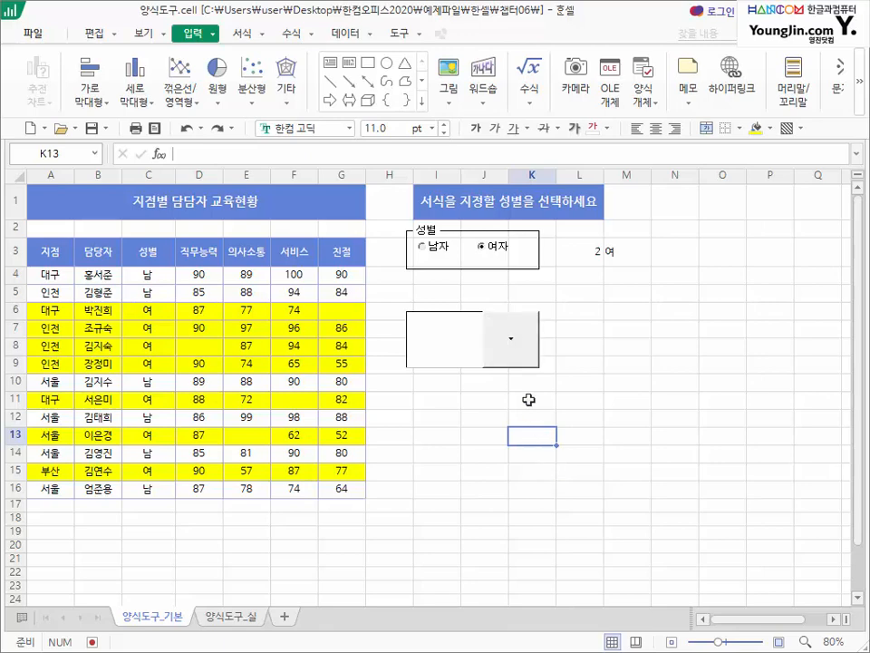
# - Pick 대구 and 인천 entries in the combo box to test its linked cell, and cut the combo box from the sheet
pyautogui.click(510, 338)
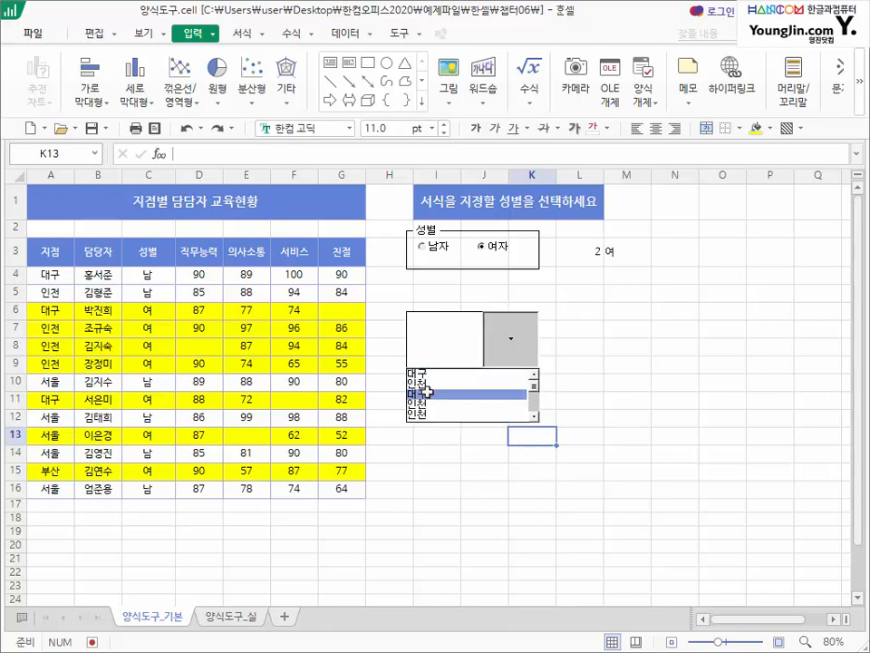
pyautogui.click(441, 372)
pyautogui.click(509, 340)
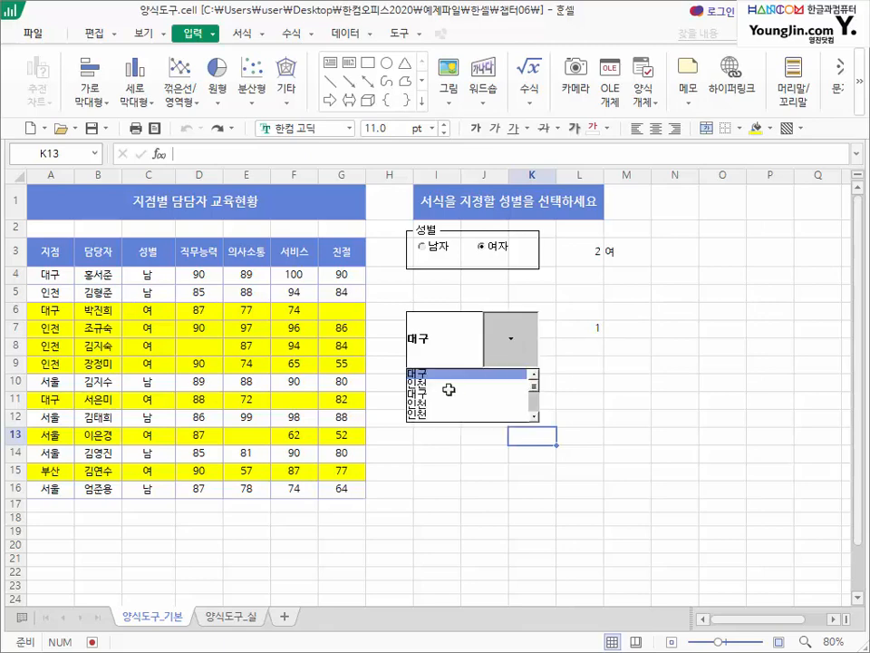
pyautogui.click(439, 381)
pyautogui.click(529, 337)
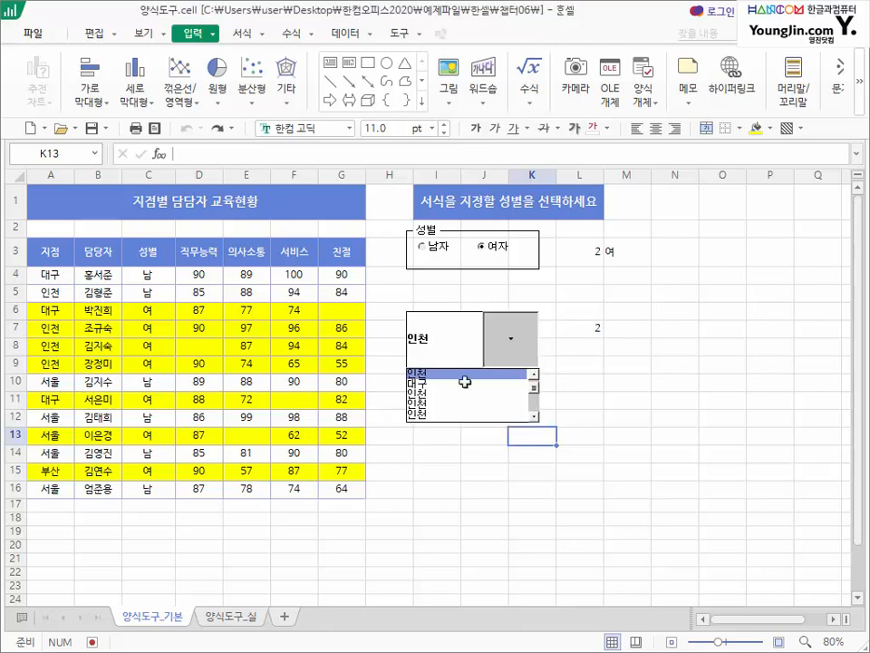
pyautogui.click(421, 393)
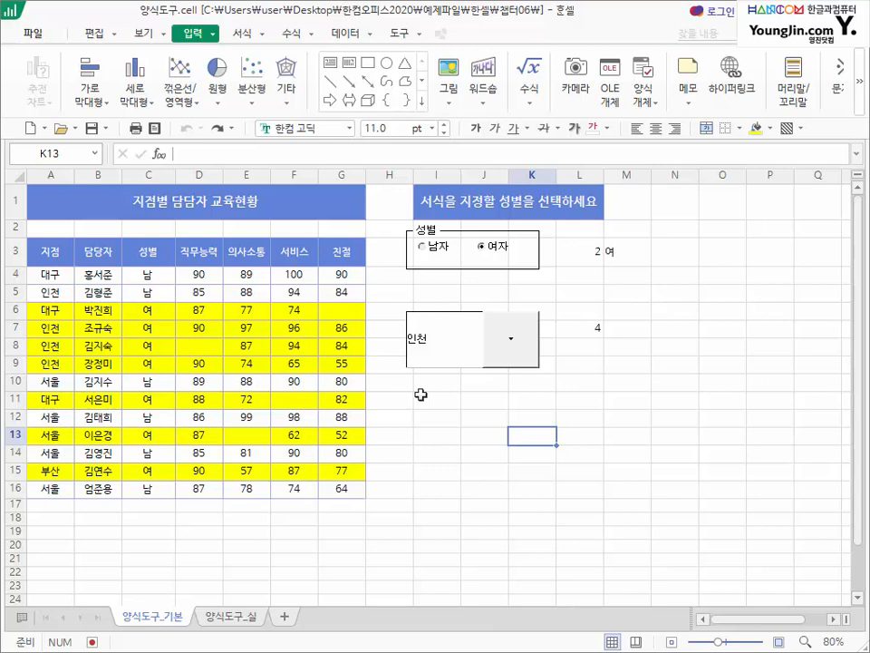
pyautogui.rightClick(478, 360)
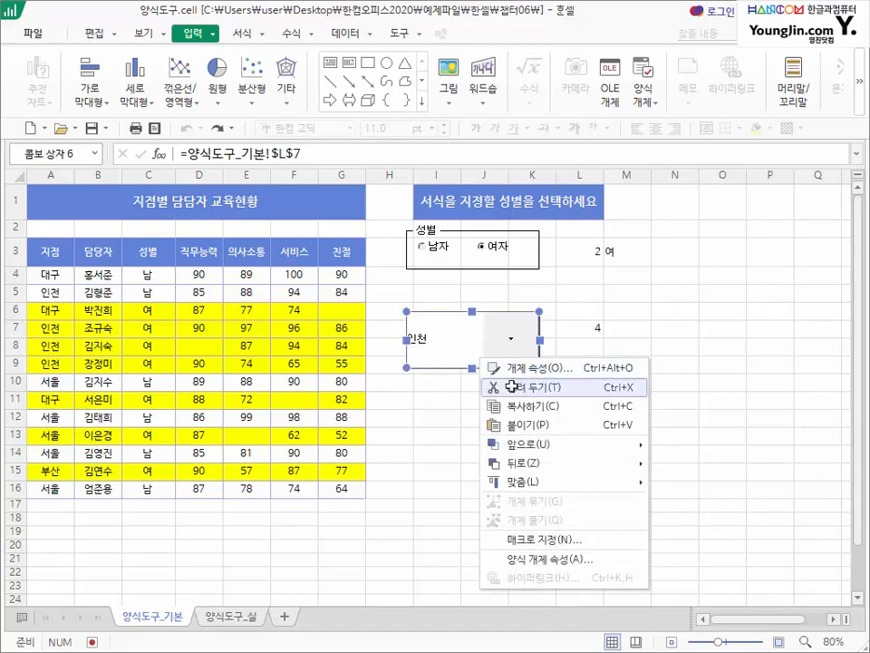
pyautogui.click(512, 386)
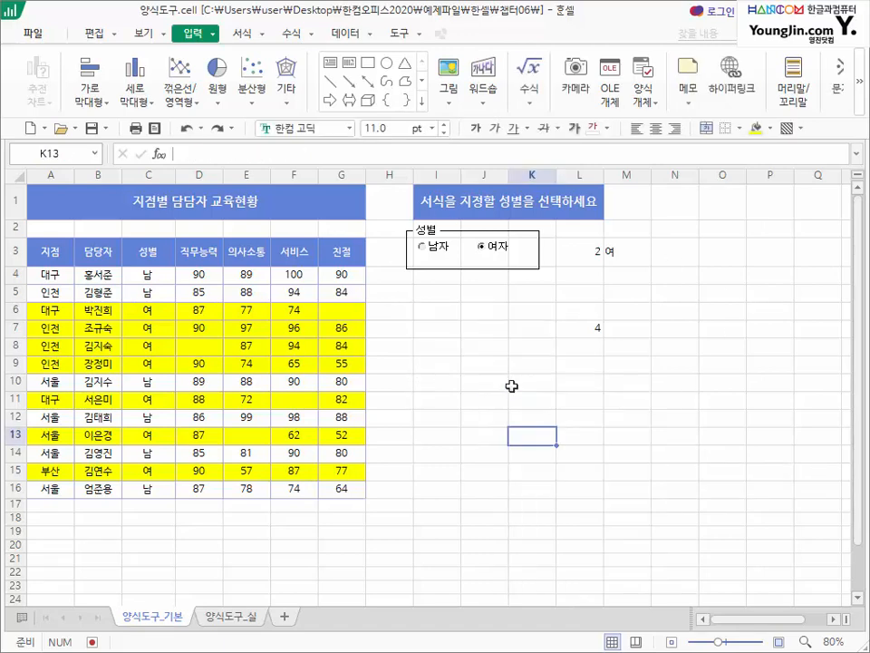
# - Draw a list box form control over about I6:J17 and set its input range to $A$4:$A$16
pyautogui.click(640, 98)
pyautogui.click(656, 200)
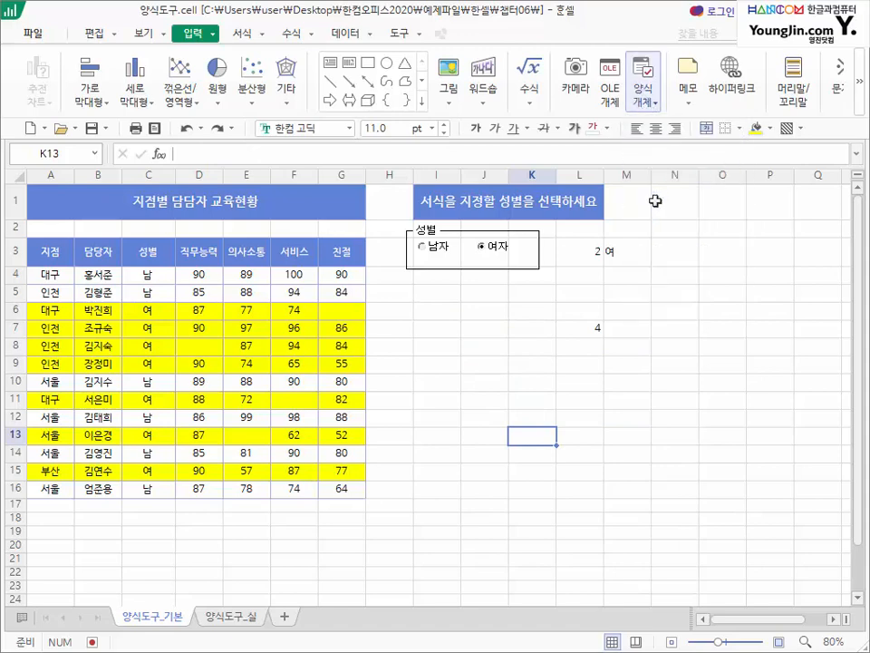
pyautogui.moveTo(405, 314); pyautogui.dragTo(499, 506)
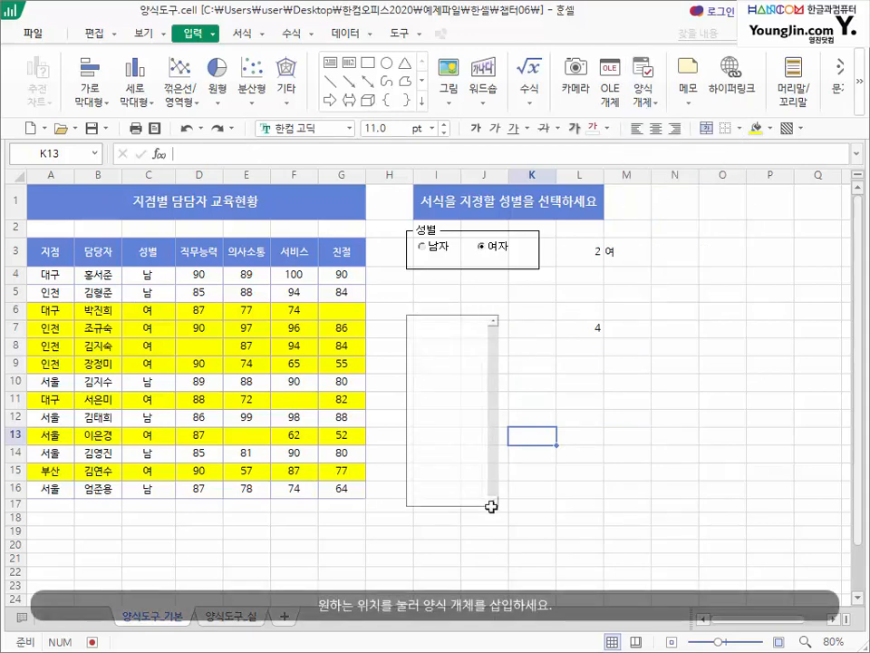
pyautogui.rightClick(489, 460)
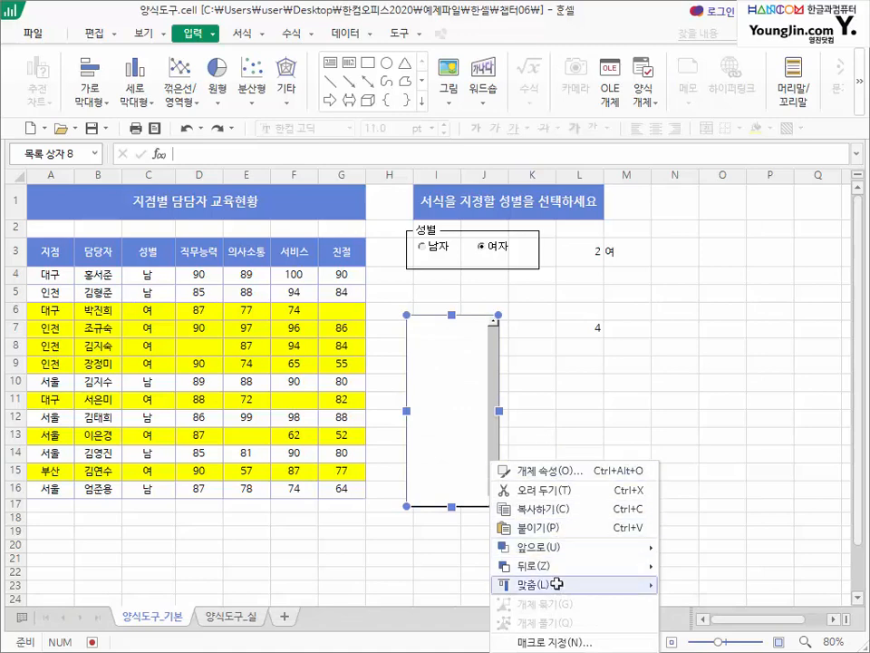
pyautogui.moveTo(557, 584)
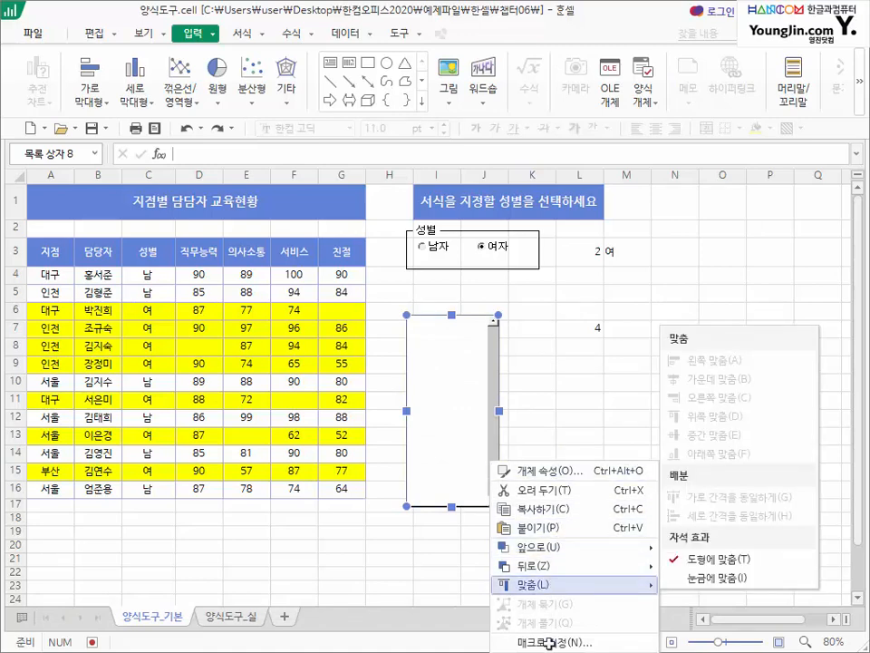
pyautogui.press('o')
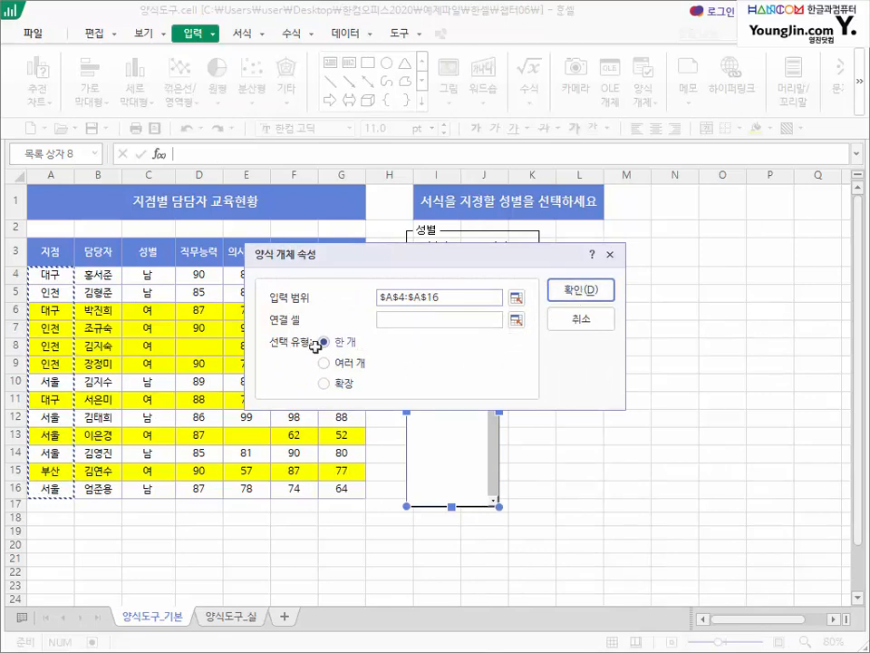
pyautogui.click(598, 290)
# - Select several branch entries in the list box to test it, and cut the list box from the sheet
pyautogui.click(422, 331)
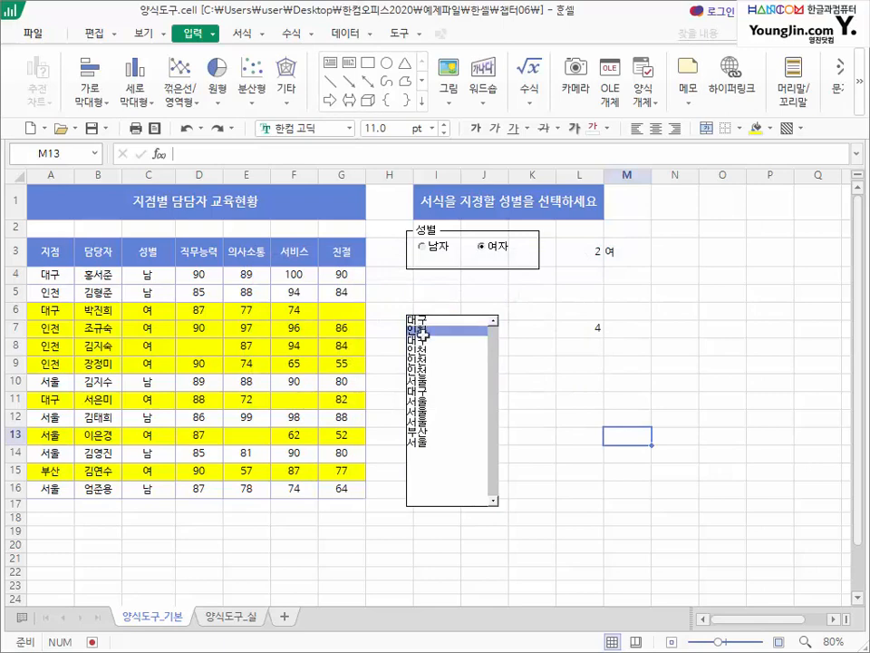
pyautogui.click(426, 401)
pyautogui.click(417, 424)
pyautogui.click(422, 319)
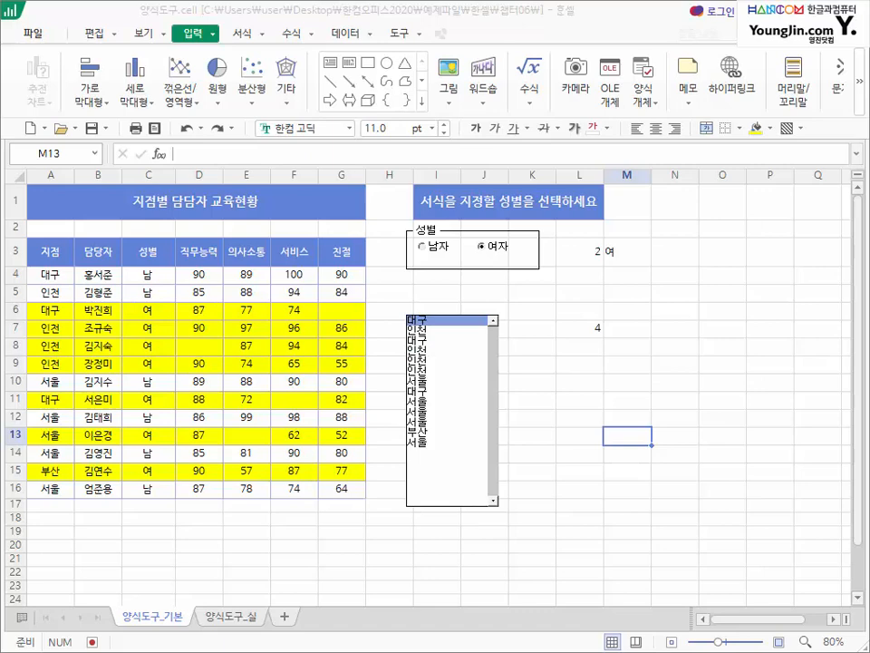
pyautogui.rightClick(449, 318)
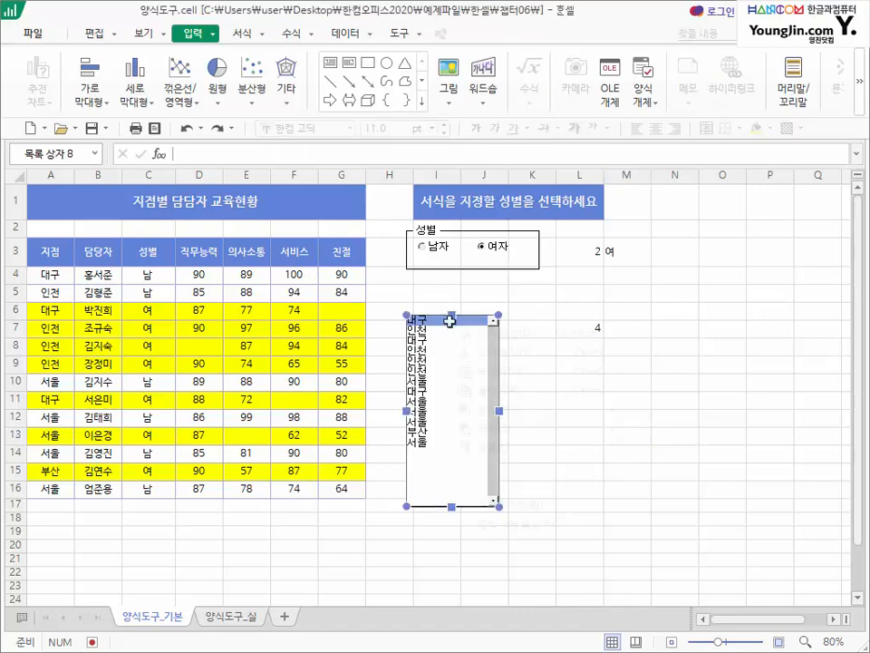
pyautogui.click(494, 352)
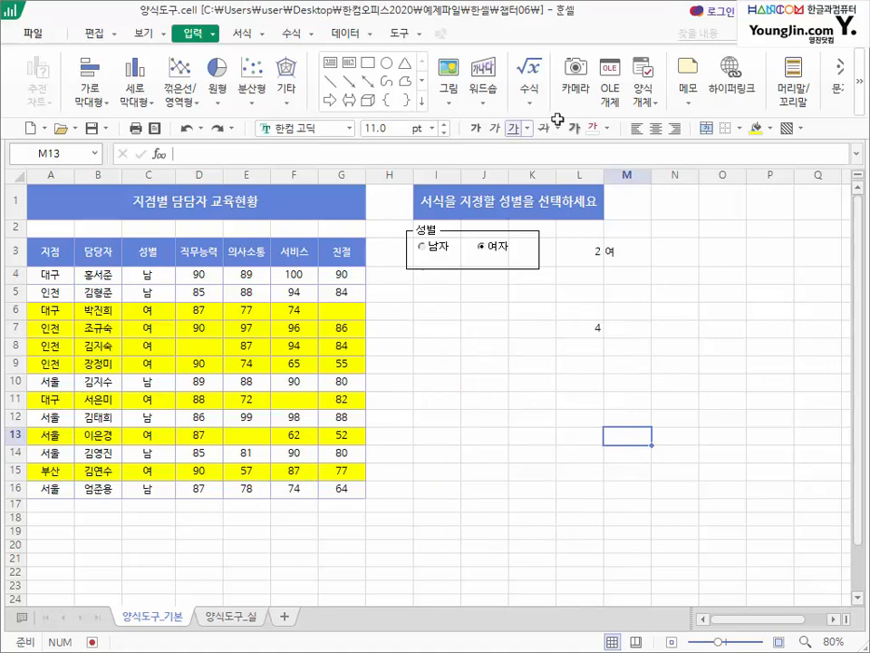
# - Draw a spin button form control in columns I and J, spanning about rows 9 to 13
pyautogui.click(644, 93)
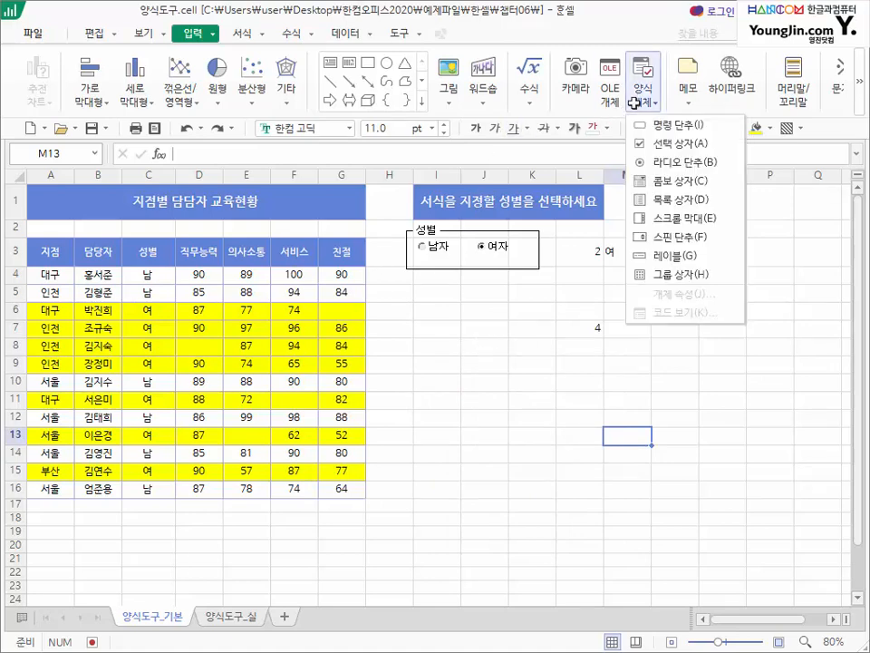
pyautogui.click(657, 237)
pyautogui.moveTo(417, 353); pyautogui.dragTo(477, 434)
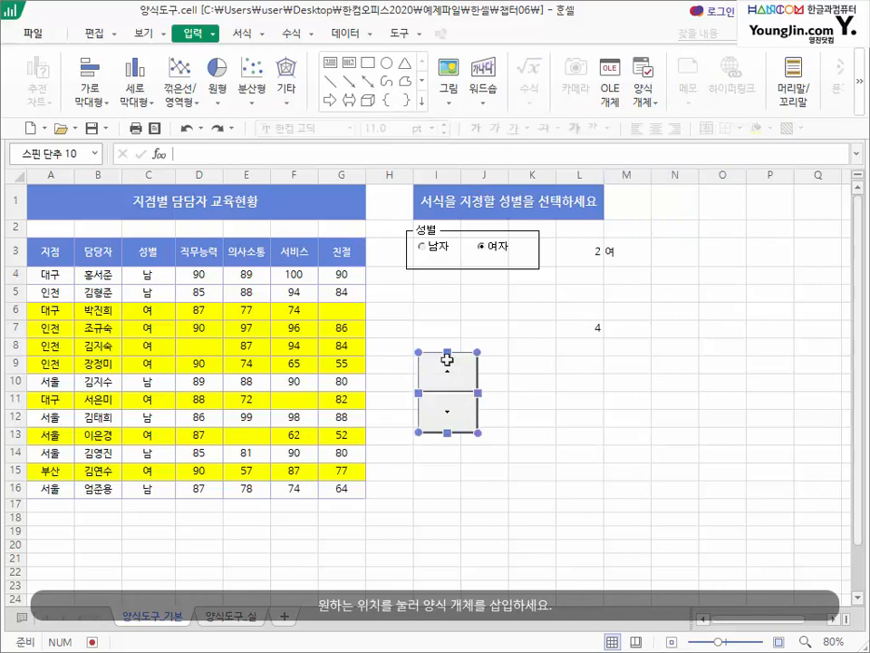
pyautogui.click(492, 365)
# - Step the spin button up and down repeatedly to test its arrows, and select the control
pyautogui.click(454, 372)
pyautogui.click(452, 416)
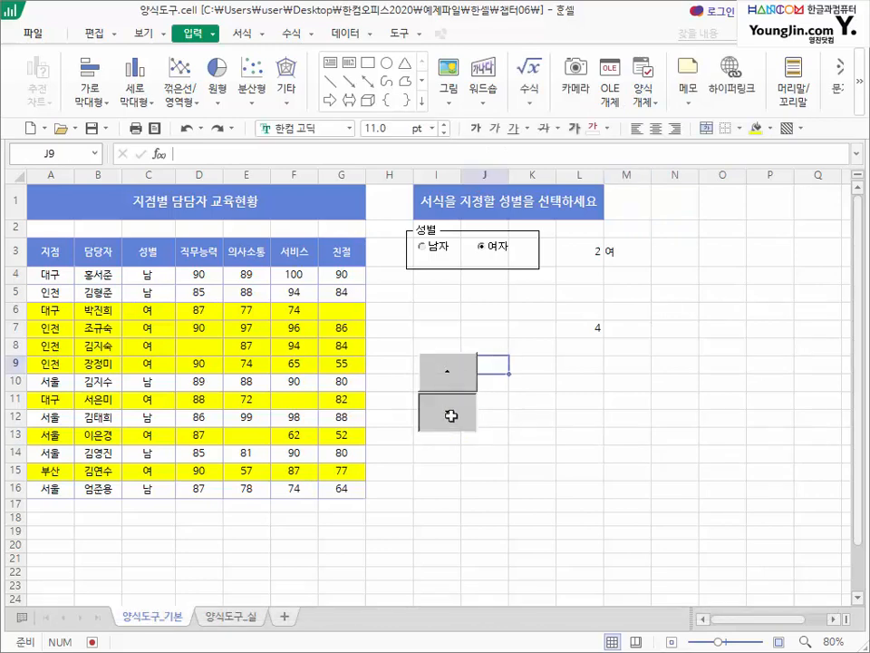
pyautogui.click(452, 412)
pyautogui.click(444, 367)
pyautogui.click(451, 376)
pyautogui.click(452, 403)
pyautogui.click(456, 370)
pyautogui.click(451, 406)
pyautogui.rightClick(451, 403)
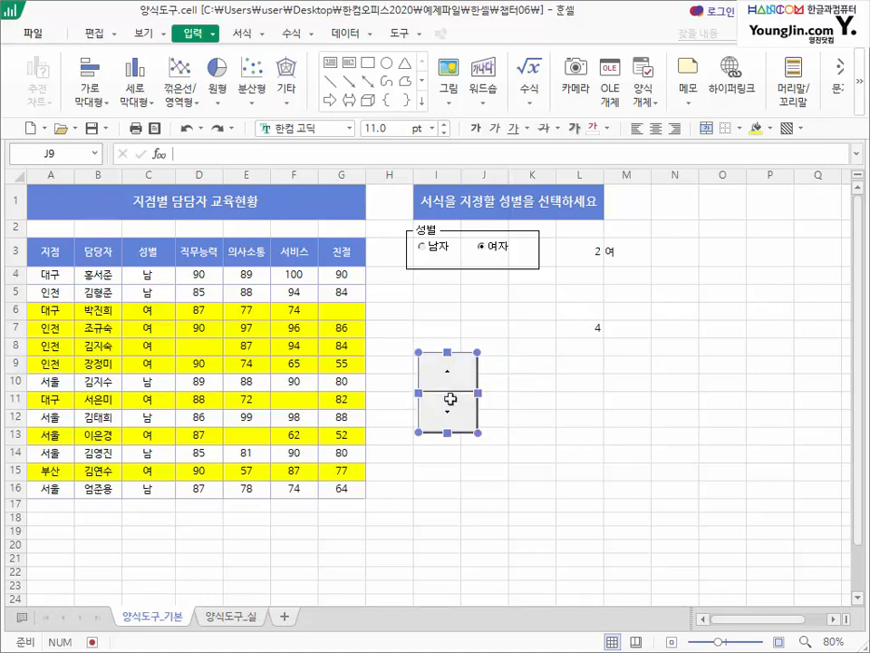
# - Link the spin button to cell $K$9 in its form control properties, and deselect the control
pyautogui.click(507, 601)
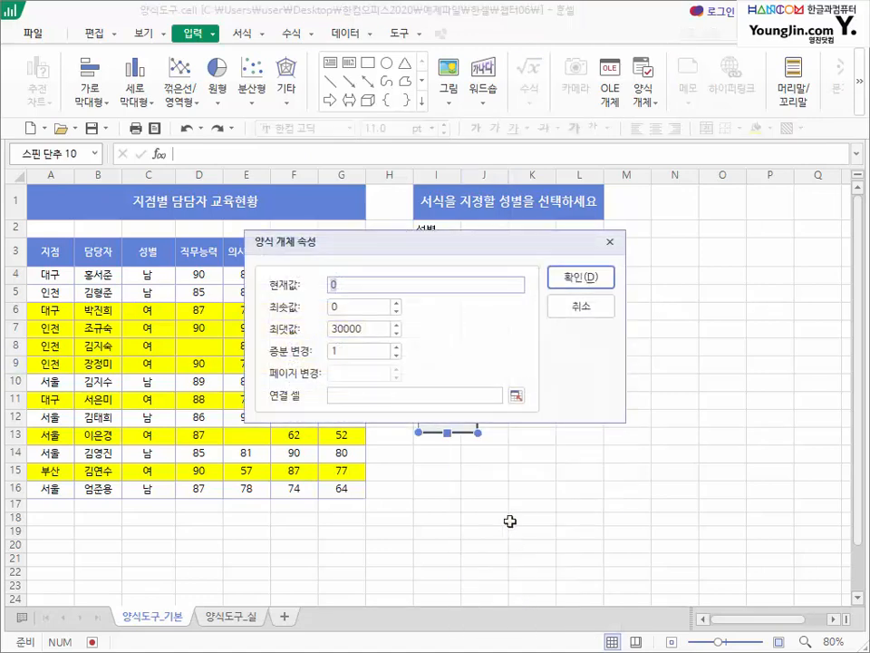
pyautogui.moveTo(418, 251); pyautogui.dragTo(298, 89)
pyautogui.click(228, 232)
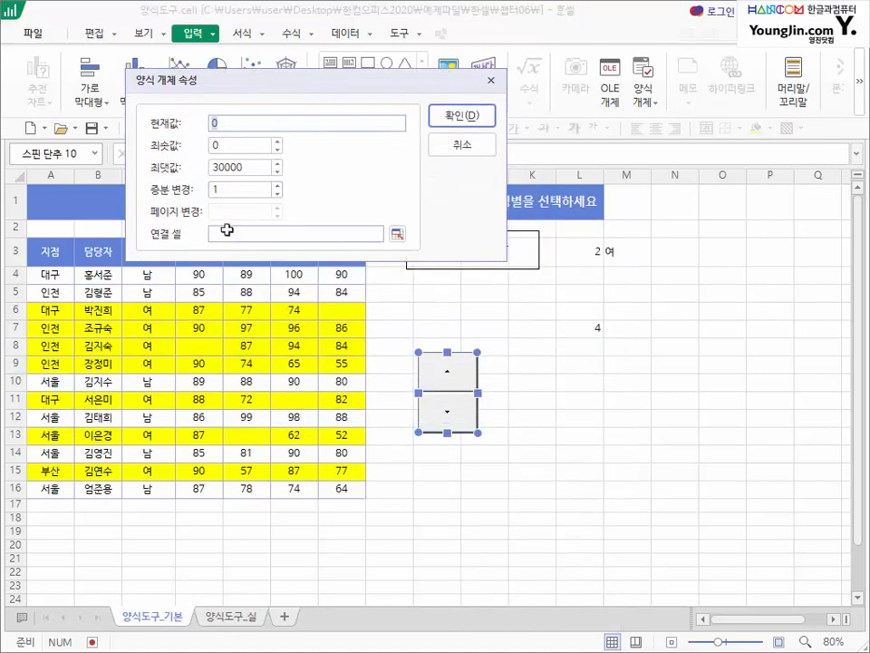
pyautogui.click(526, 363)
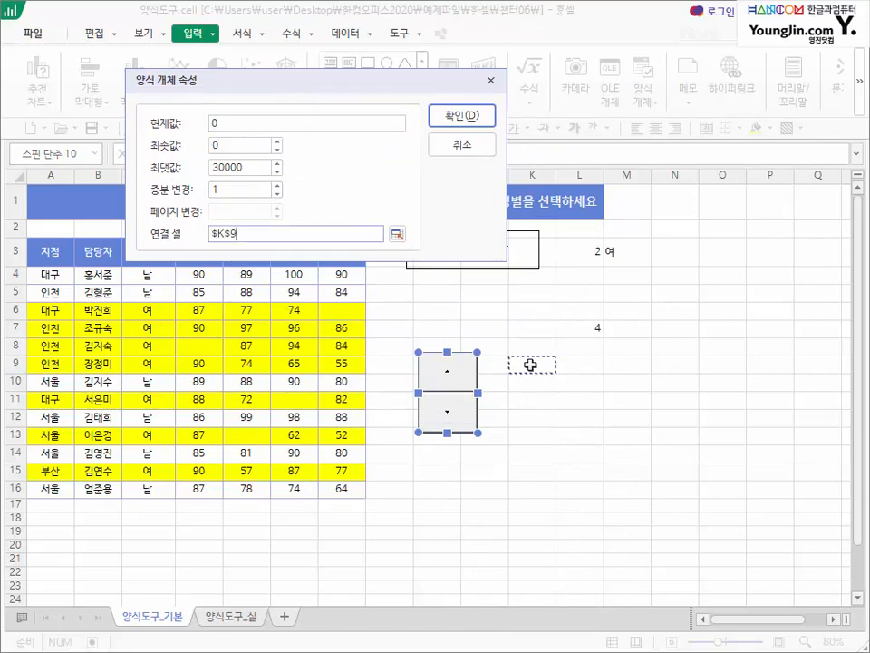
pyautogui.click(466, 114)
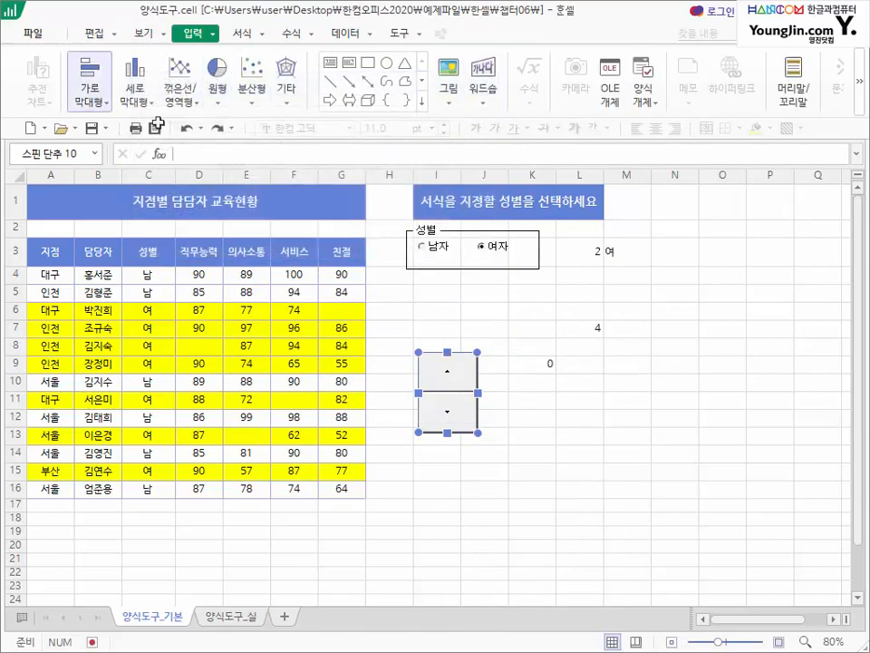
pyautogui.press('Escape')
# - Step the spin button up and down repeatedly to test how it changes the linked cell K9
pyautogui.click(447, 378)
pyautogui.click(447, 379)
pyautogui.click(447, 379)
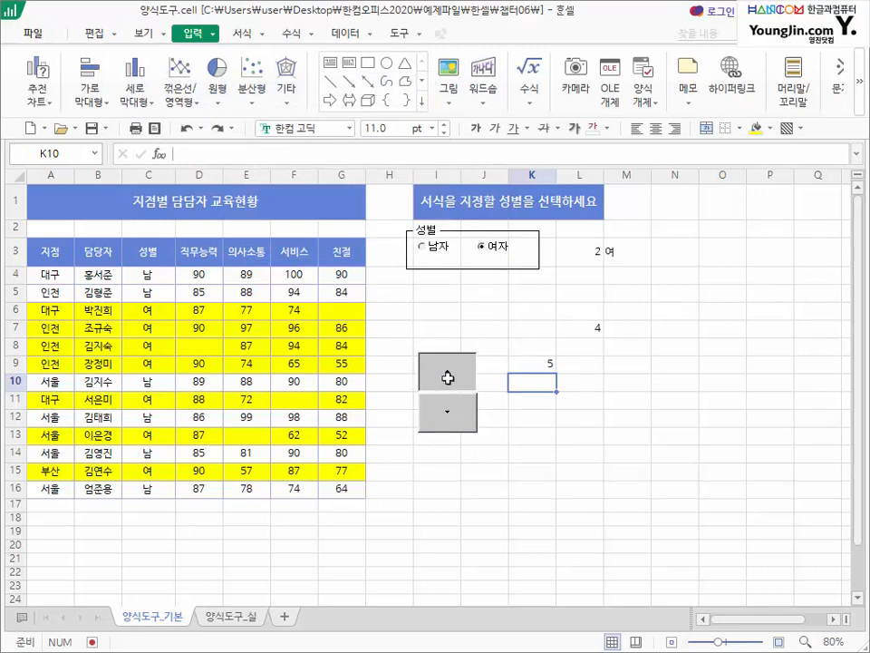
pyautogui.click(544, 363)
pyautogui.click(451, 421)
pyautogui.click(450, 422)
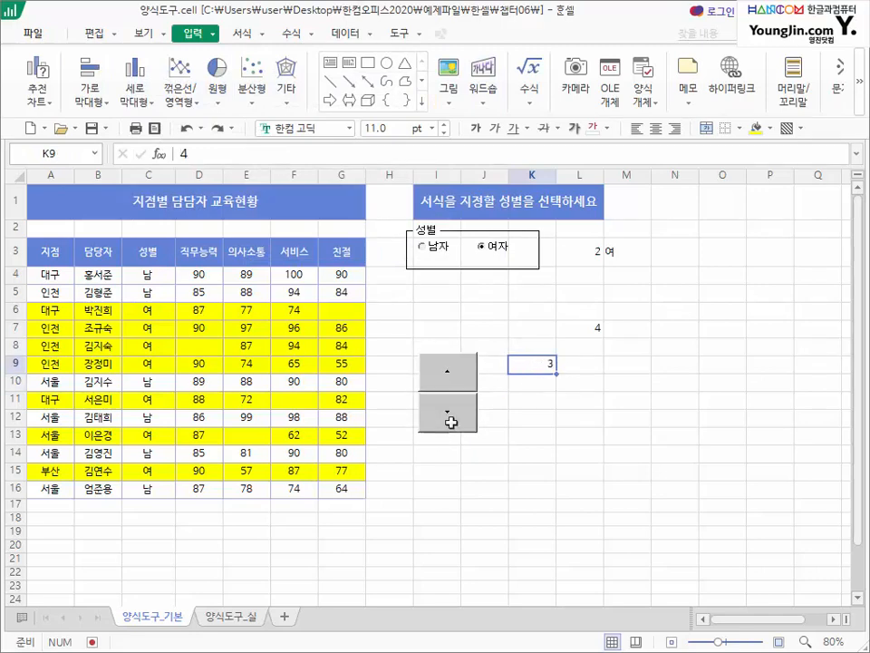
pyautogui.click(450, 421)
pyautogui.click(451, 422)
pyautogui.click(451, 422)
# - Cut the spin button from the sheet and clear the leftover linked-cell values within J5:N13
pyautogui.rightClick(457, 354)
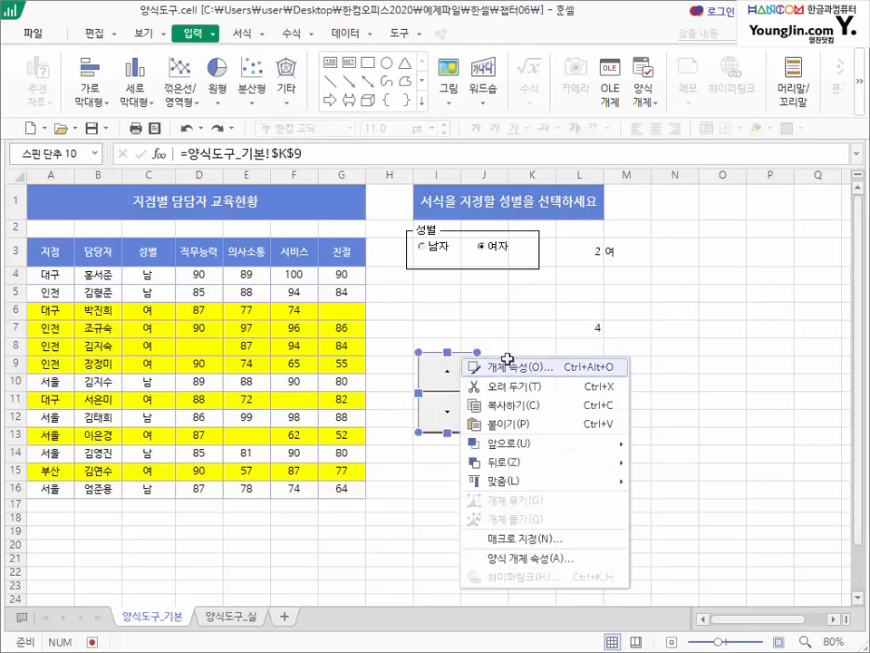
pyautogui.click(533, 367)
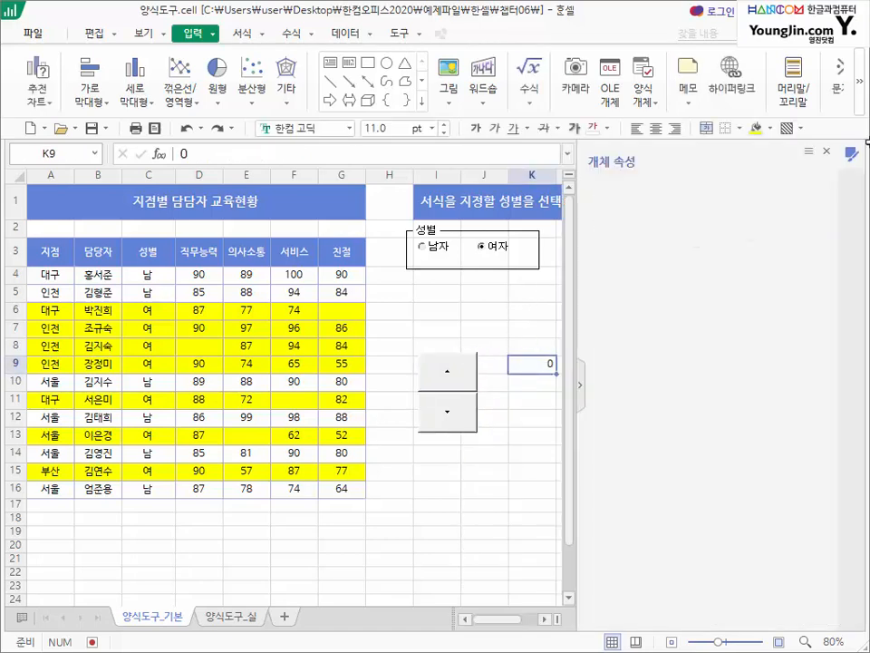
pyautogui.rightClick(452, 368)
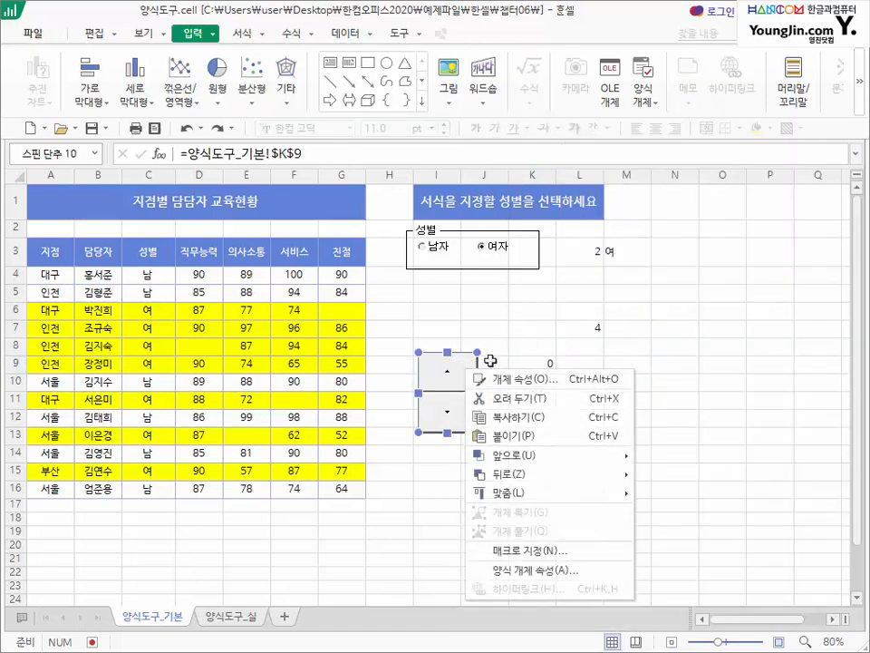
pyautogui.click(472, 398)
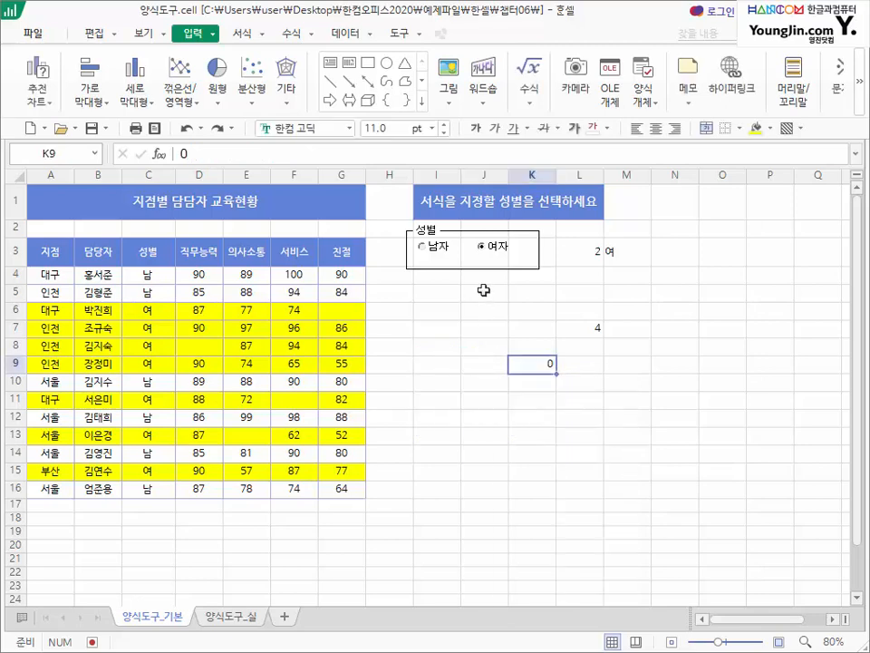
pyautogui.moveTo(482, 291); pyautogui.dragTo(650, 406)
pyautogui.press('Delete')
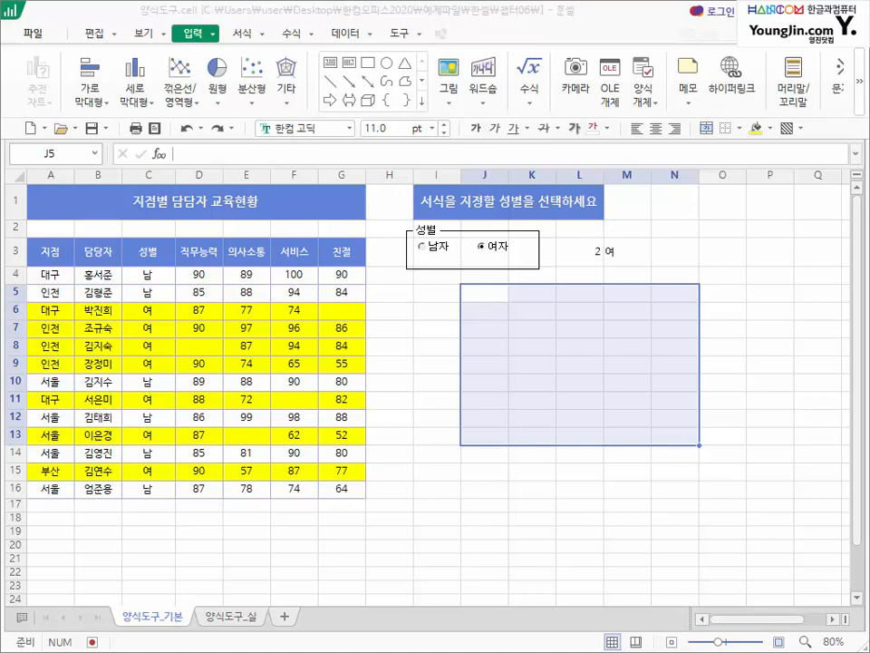
# - Select cells L3:M3, which hold the radio buttons' linked value and the gender result
pyautogui.moveTo(598, 253); pyautogui.dragTo(643, 249)
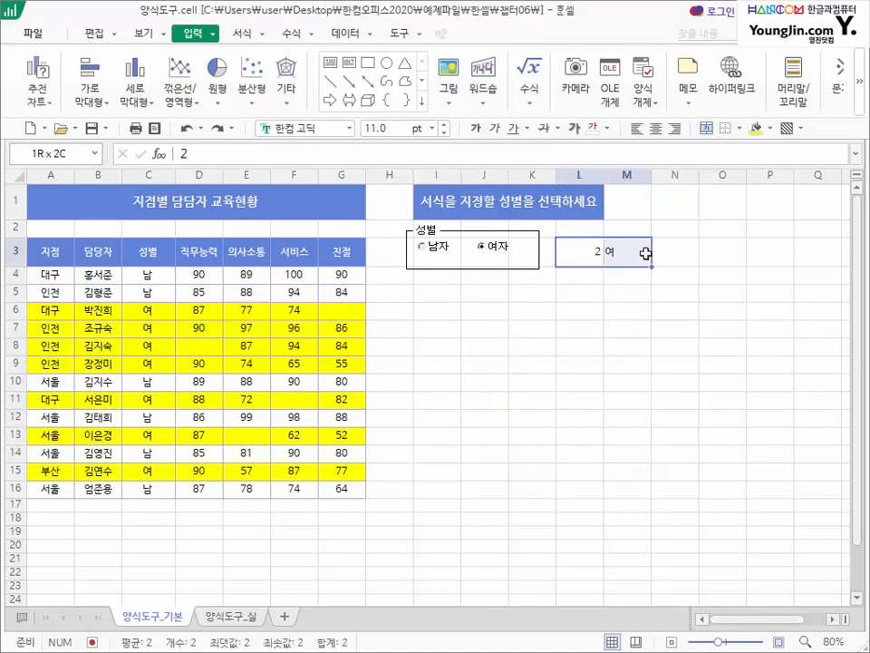